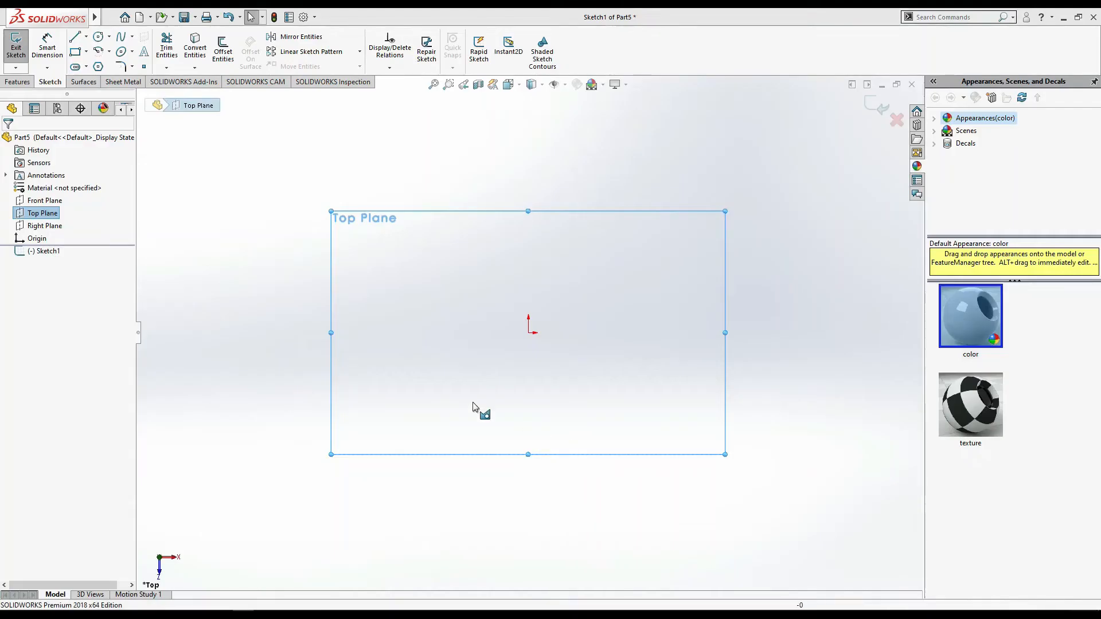
# Sketch a center rectangle about 2.87 in high, centred on the origin of the Top Plane
pyautogui.click(86, 52)
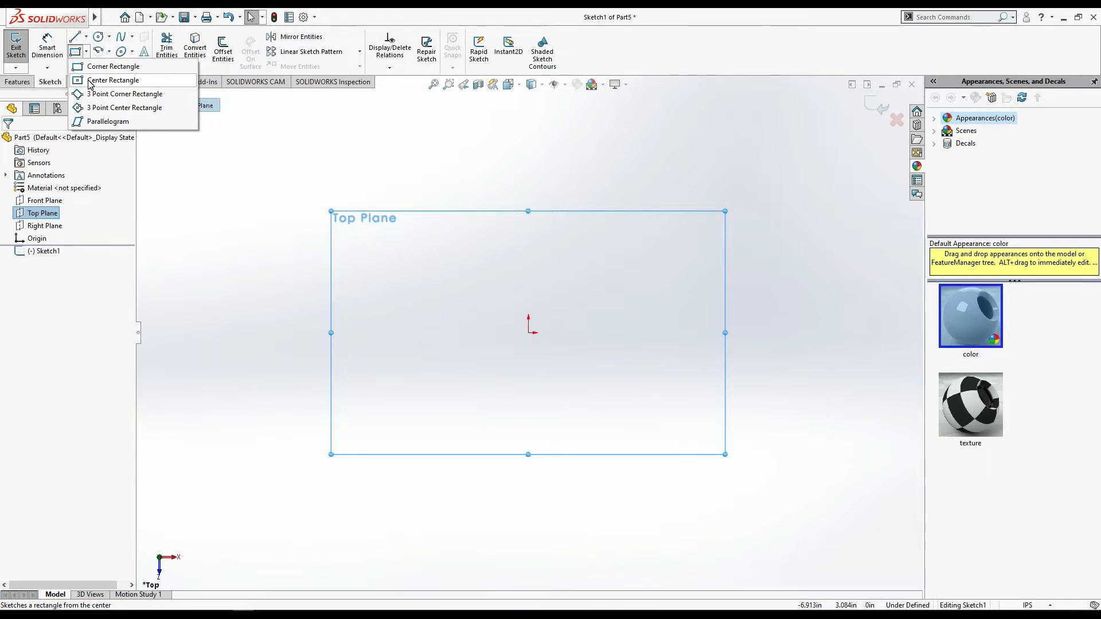
pyautogui.click(97, 80)
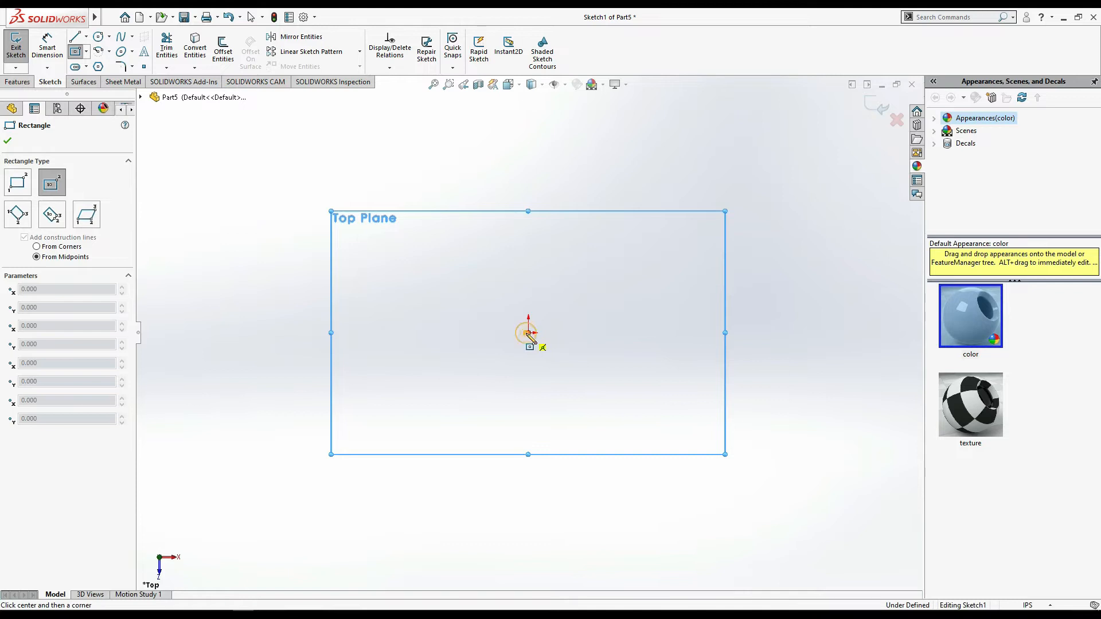
pyautogui.click(528, 332)
pyautogui.click(656, 251)
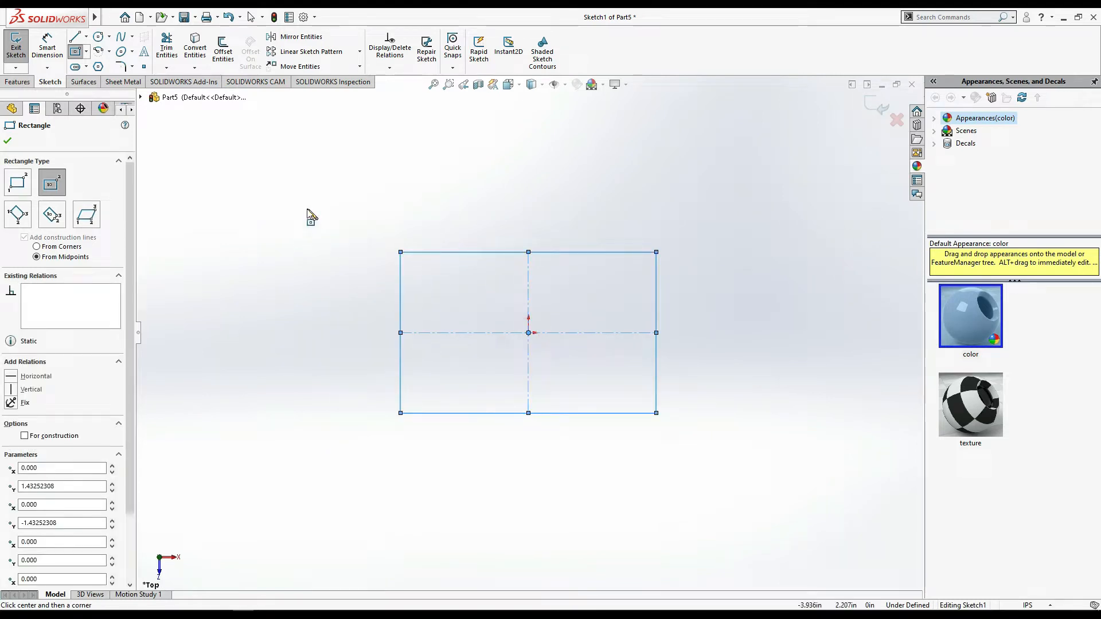
# Check the base size in the PDF drawing and dimension the rectangle 32 in high by 64 in wide
pyautogui.hotkey('alt', 'Tab')
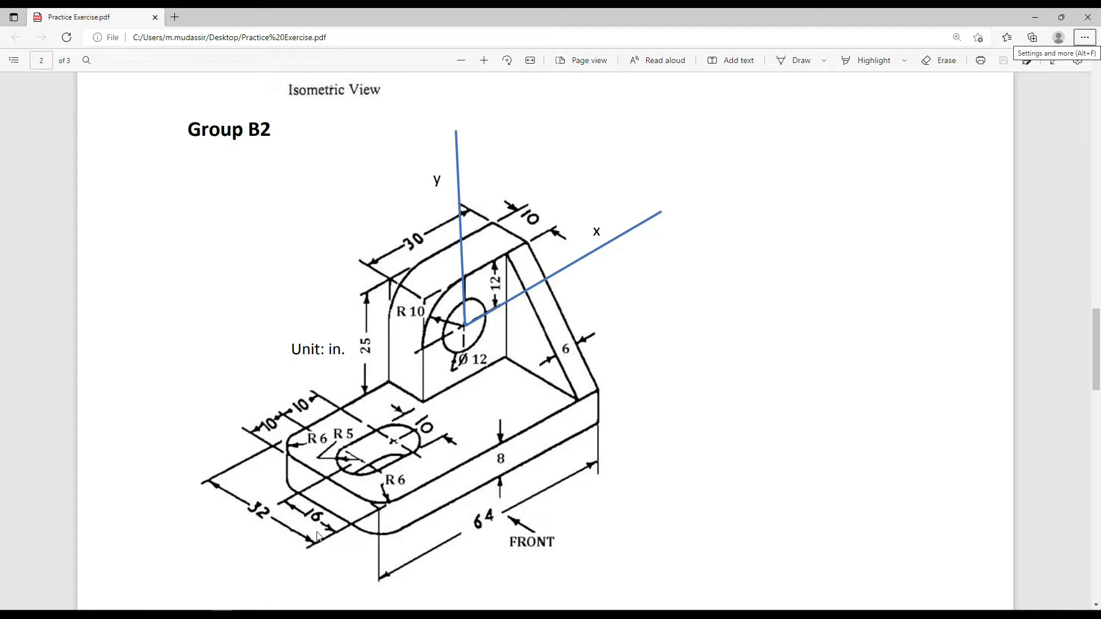
pyautogui.hotkey('alt', 'Tab')
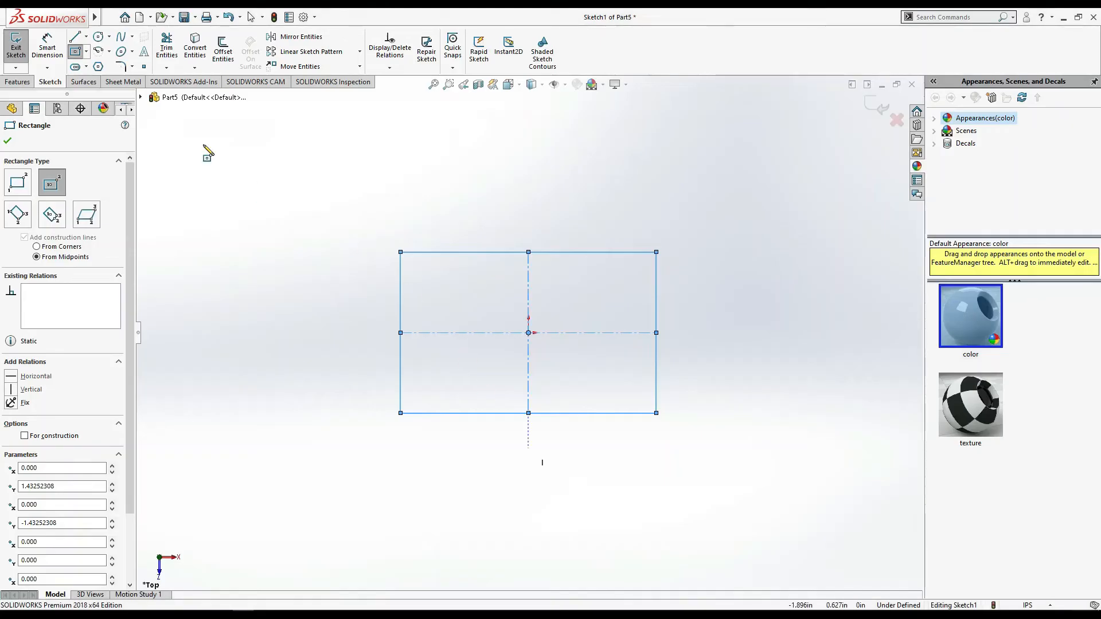
pyautogui.click(43, 53)
pyautogui.click(657, 365)
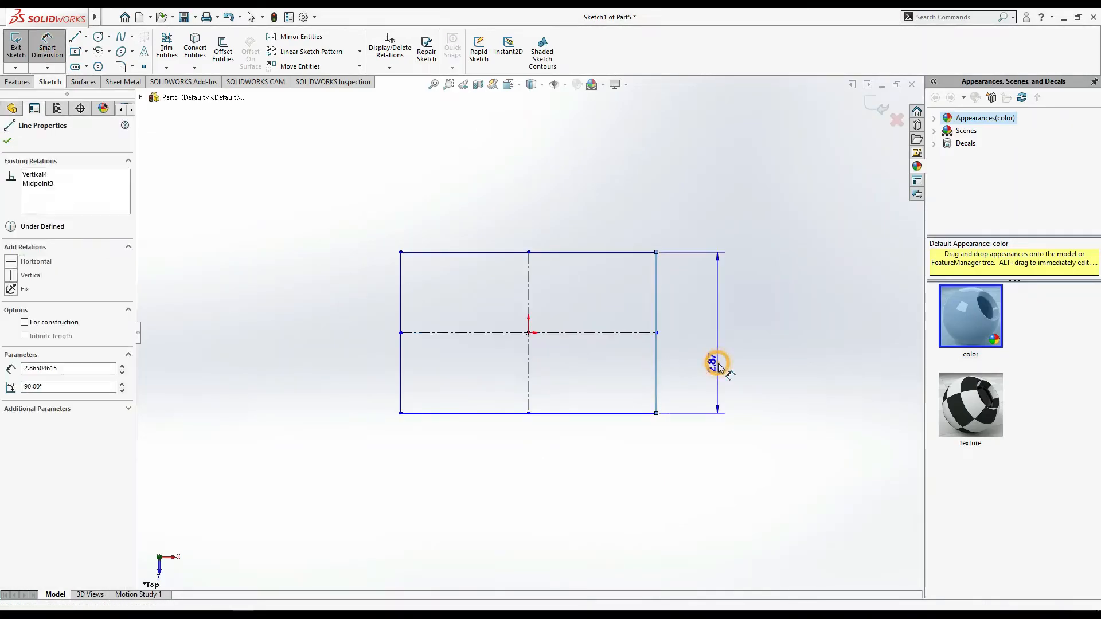
pyautogui.click(718, 367)
pyautogui.write('3.2')
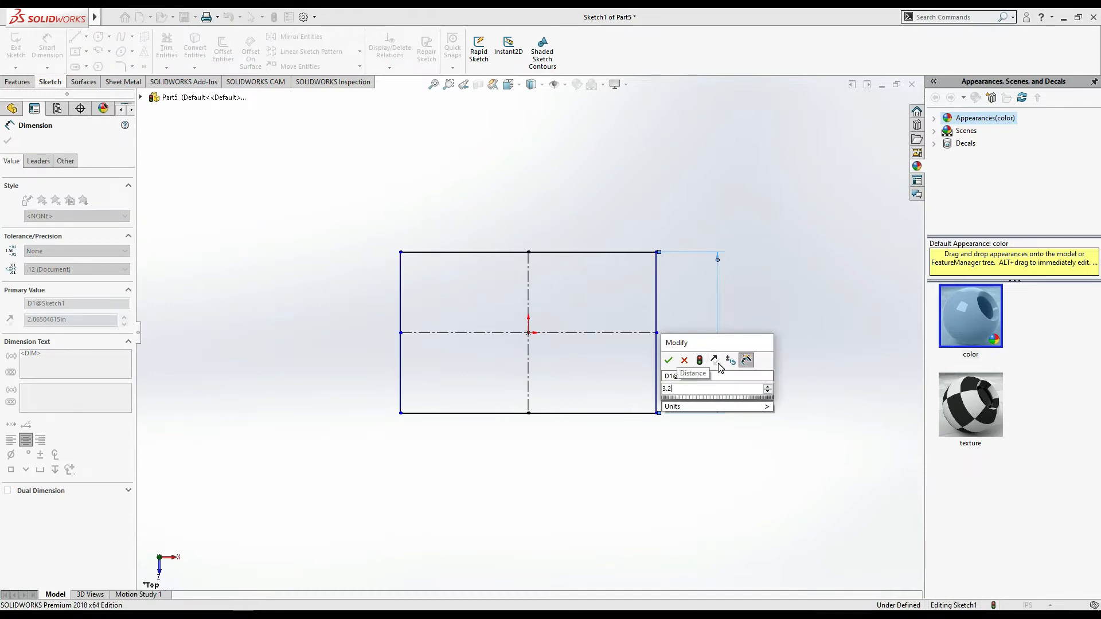
pyautogui.write('2')
pyautogui.press('Return')
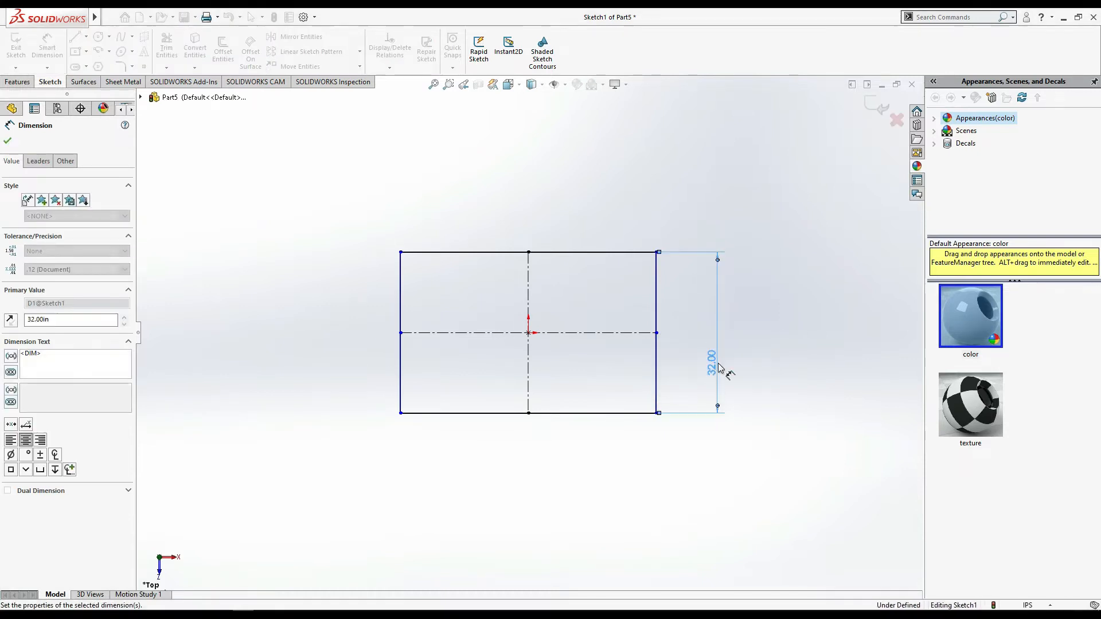
pyautogui.click(599, 416)
pyautogui.click(591, 444)
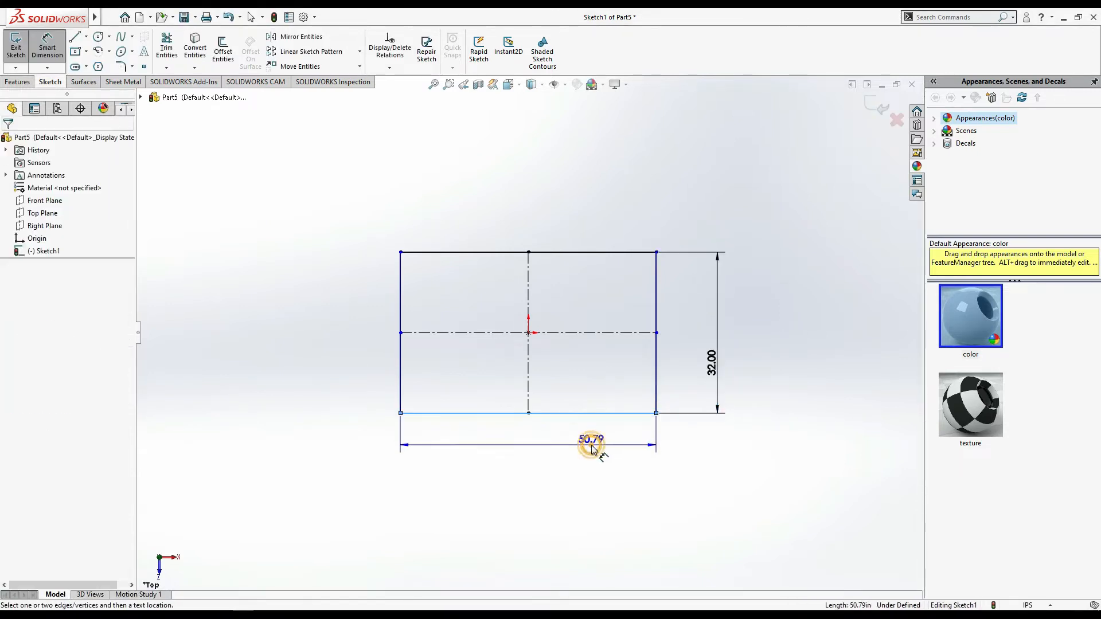
pyautogui.write('64')
pyautogui.press('Return')
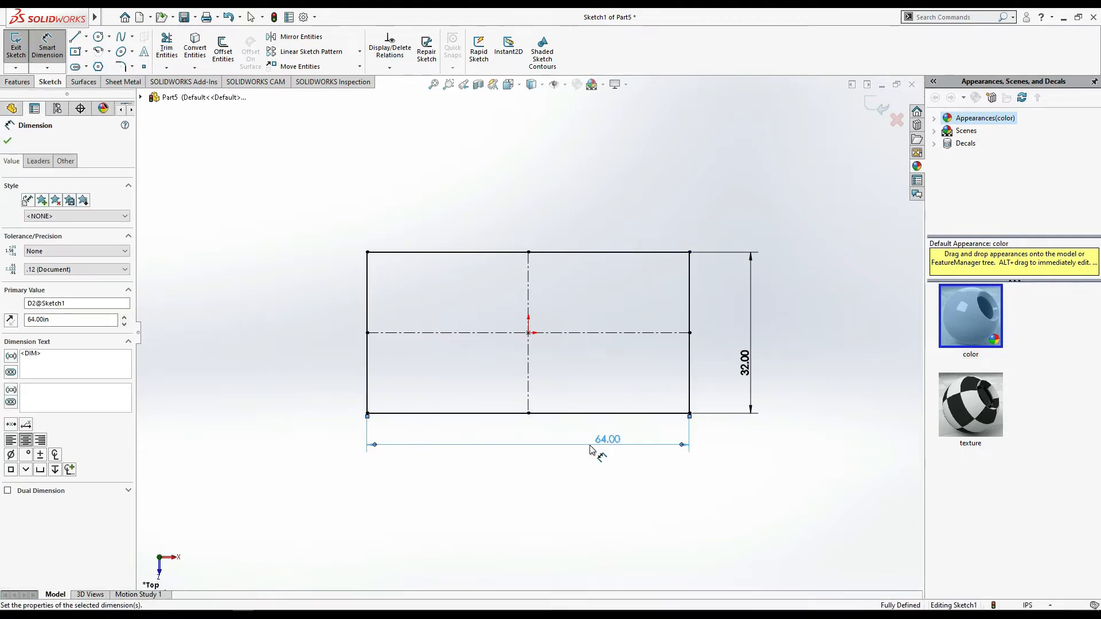
# Check the base thickness in the PDF drawing and extrude the rectangle as a blind boss 8 in deep
pyautogui.hotkey('alt', 'Tab')
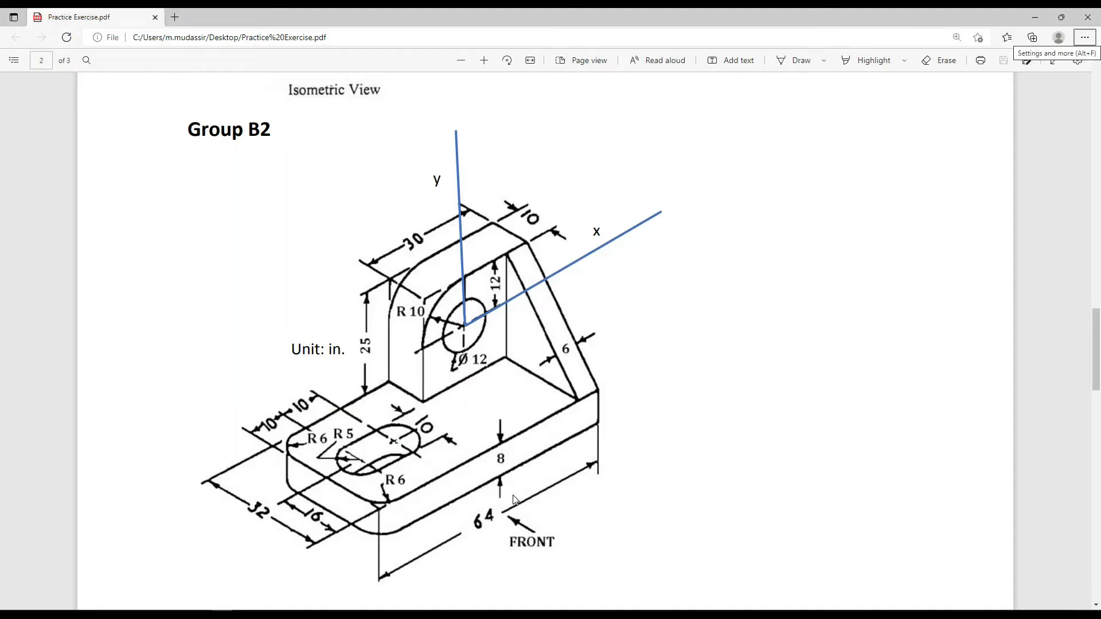
pyautogui.hotkey('alt', 'Tab')
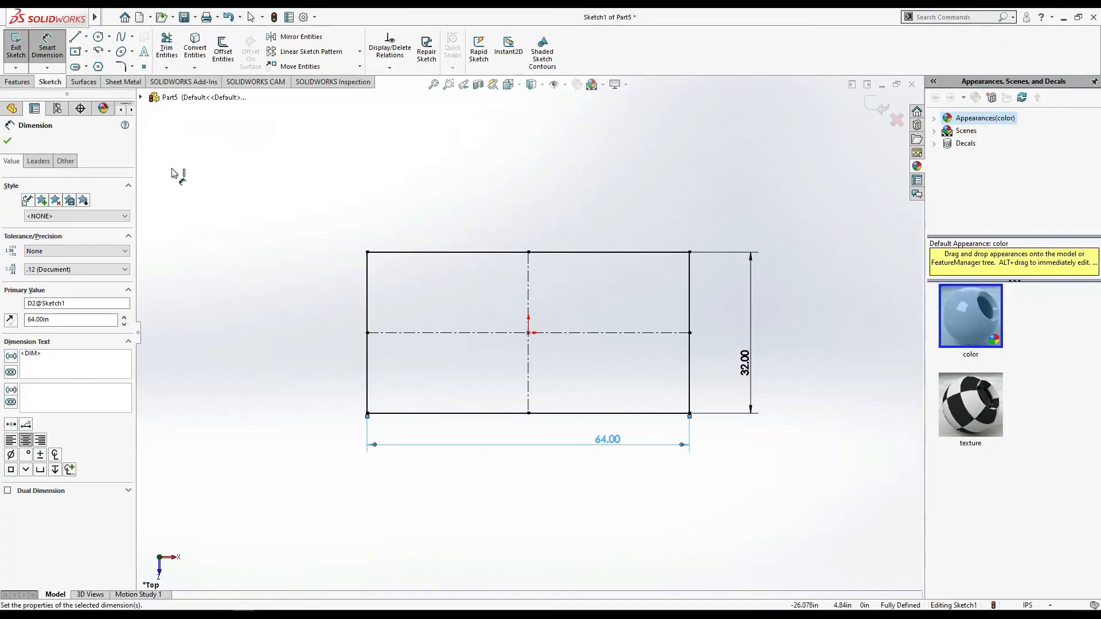
pyautogui.click(18, 82)
pyautogui.click(21, 51)
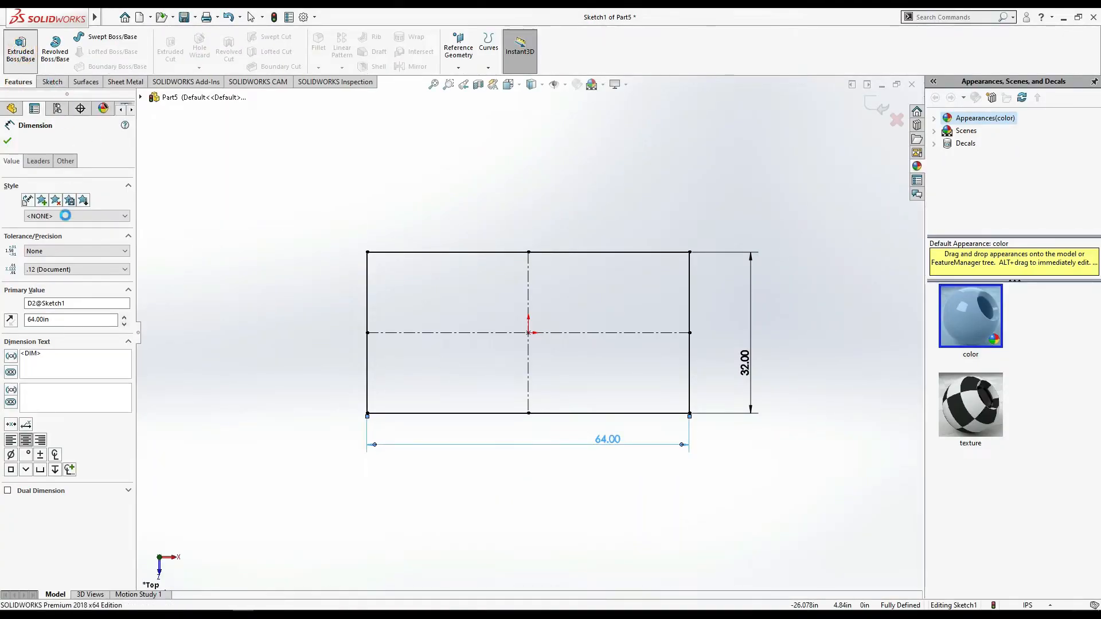
pyautogui.write('8')
pyautogui.press('Return')
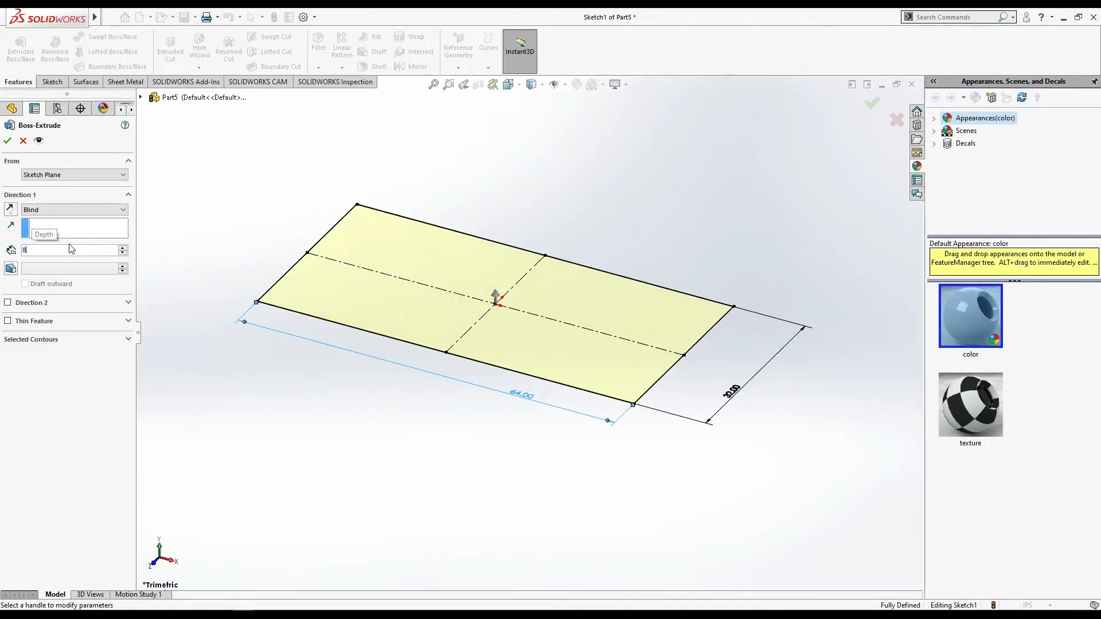
pyautogui.click(7, 141)
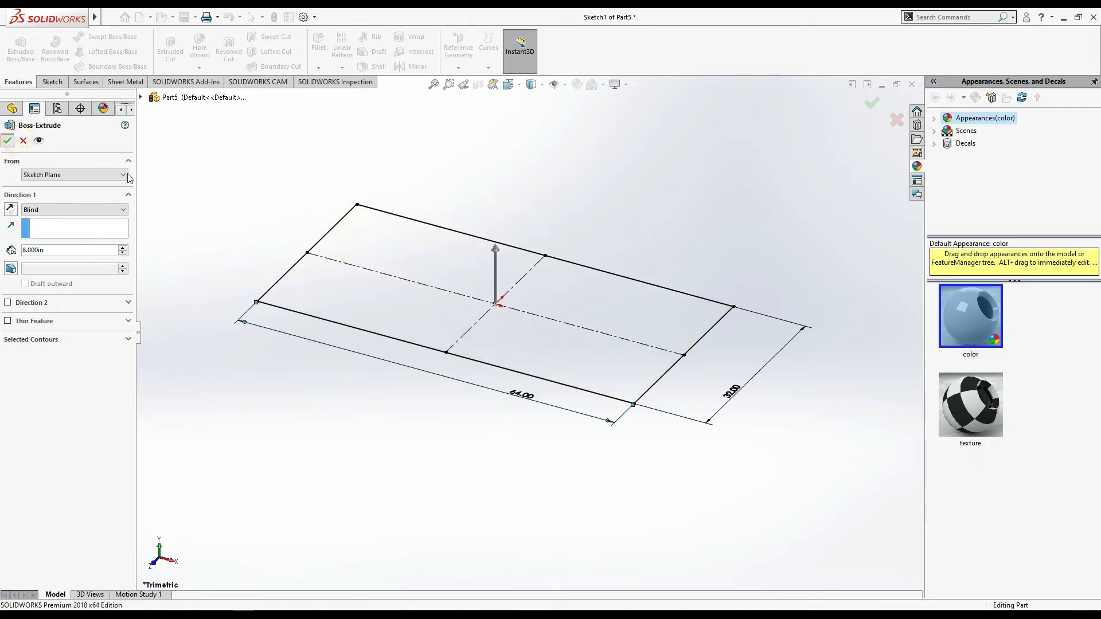
# Check the corner radius in the PDF drawing, set up a constant-size fillet and remove the end face from its items
pyautogui.moveTo(406, 484); pyautogui.dragTo(457, 557, button='middle')
pyautogui.hotkey('alt', 'Tab')
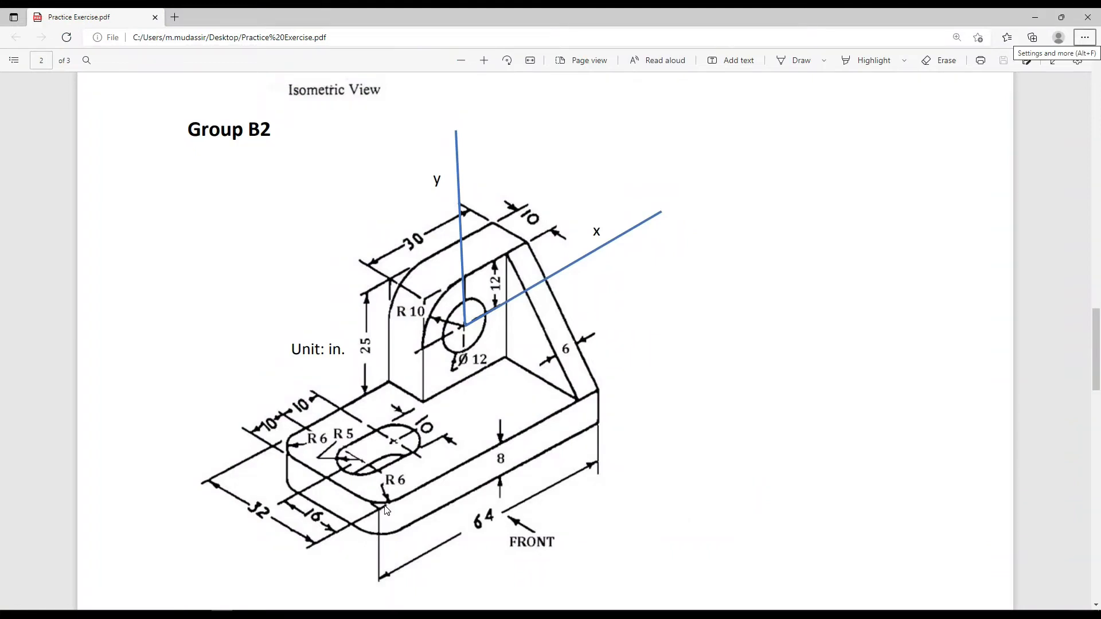
pyautogui.hotkey('alt', 'Tab')
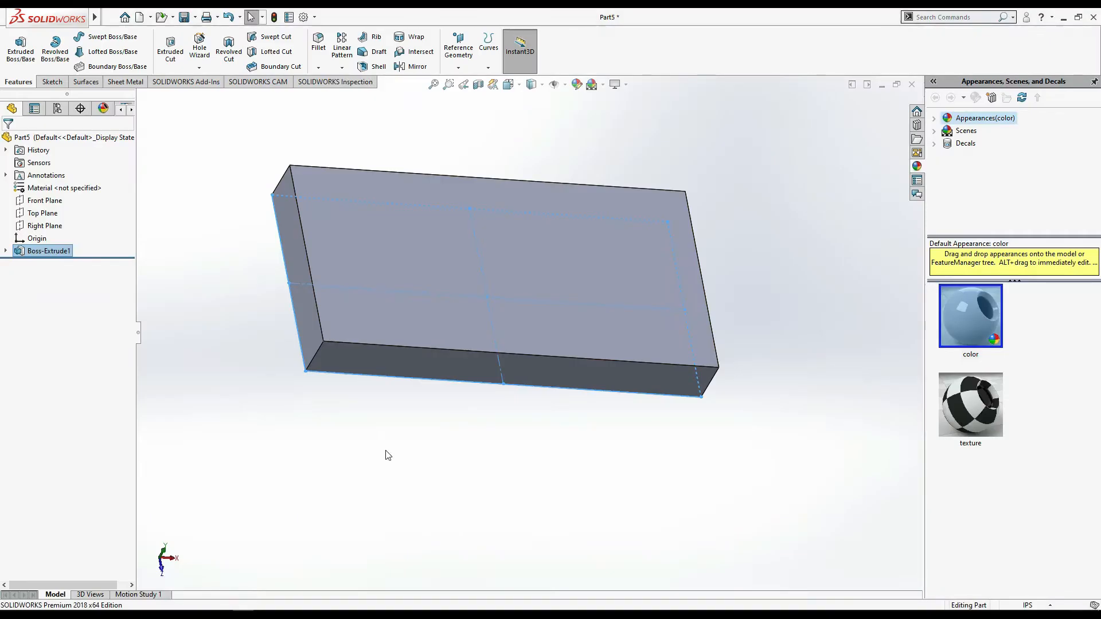
pyautogui.click(317, 45)
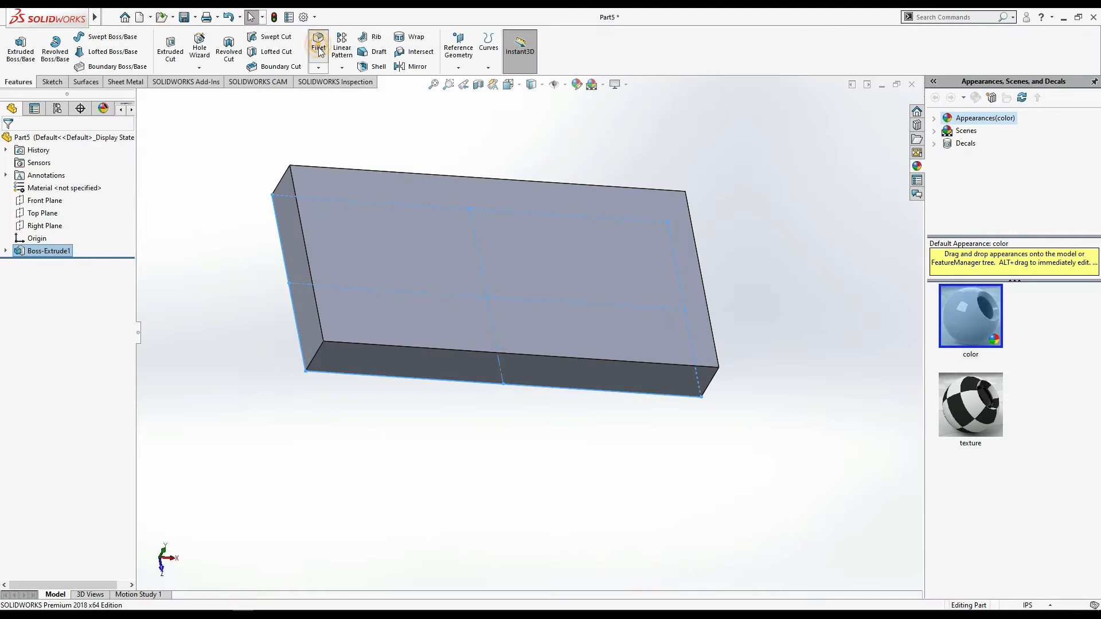
pyautogui.click(319, 349)
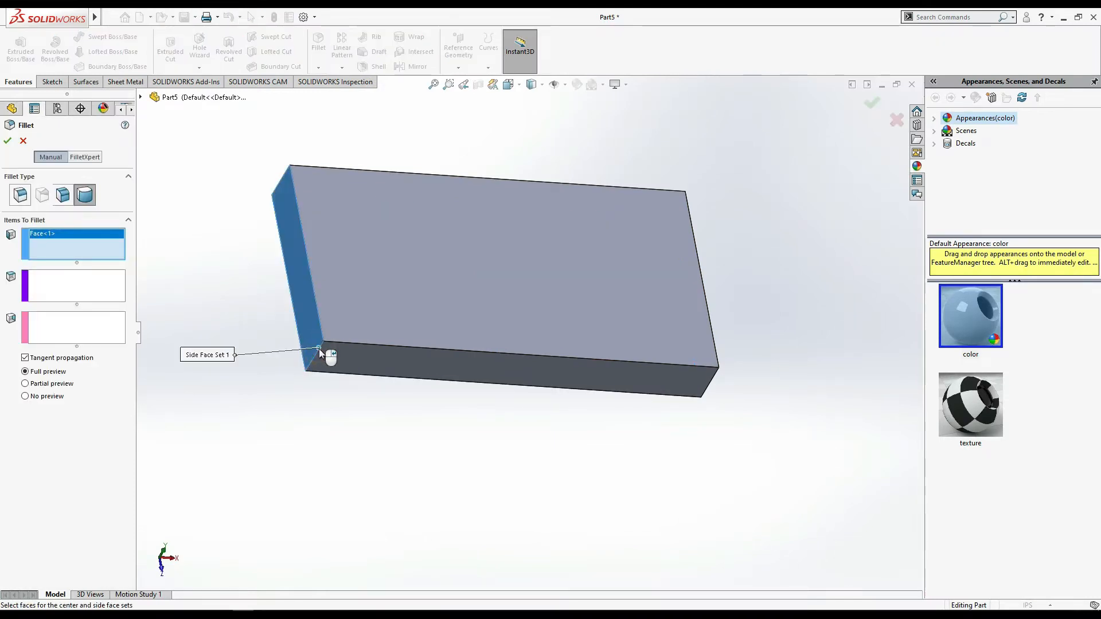
pyautogui.click(21, 195)
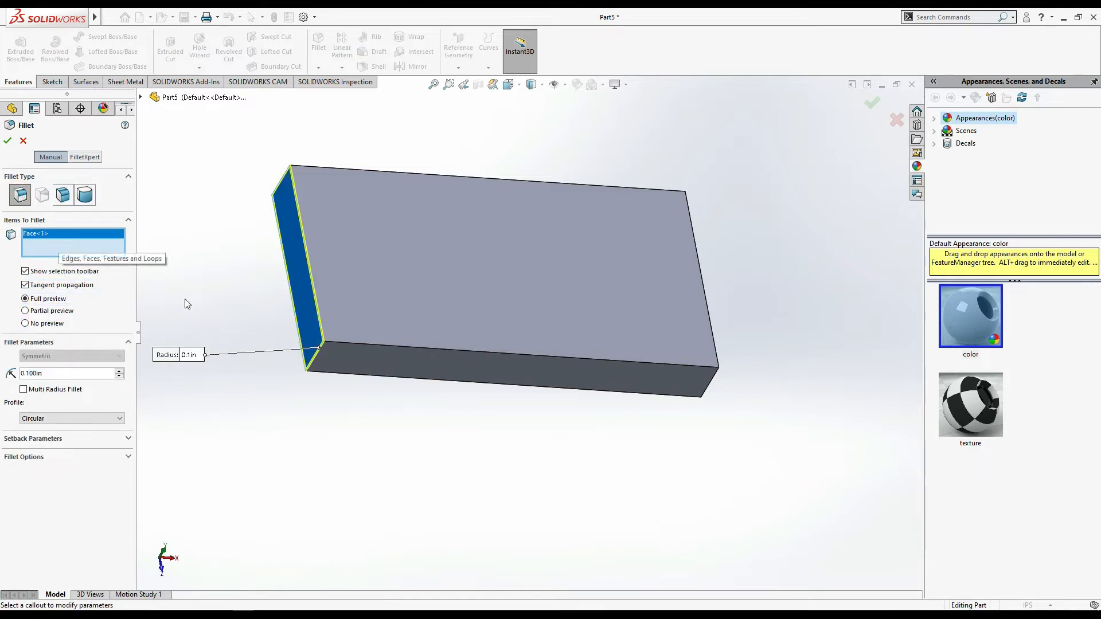
pyautogui.click(42, 235)
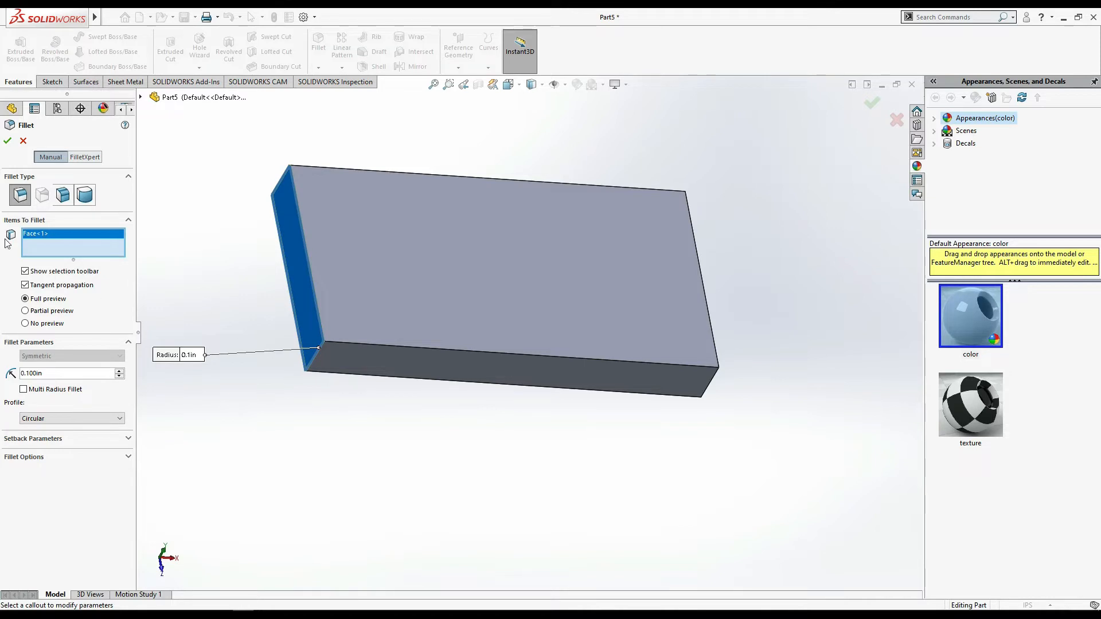
pyautogui.press('Delete')
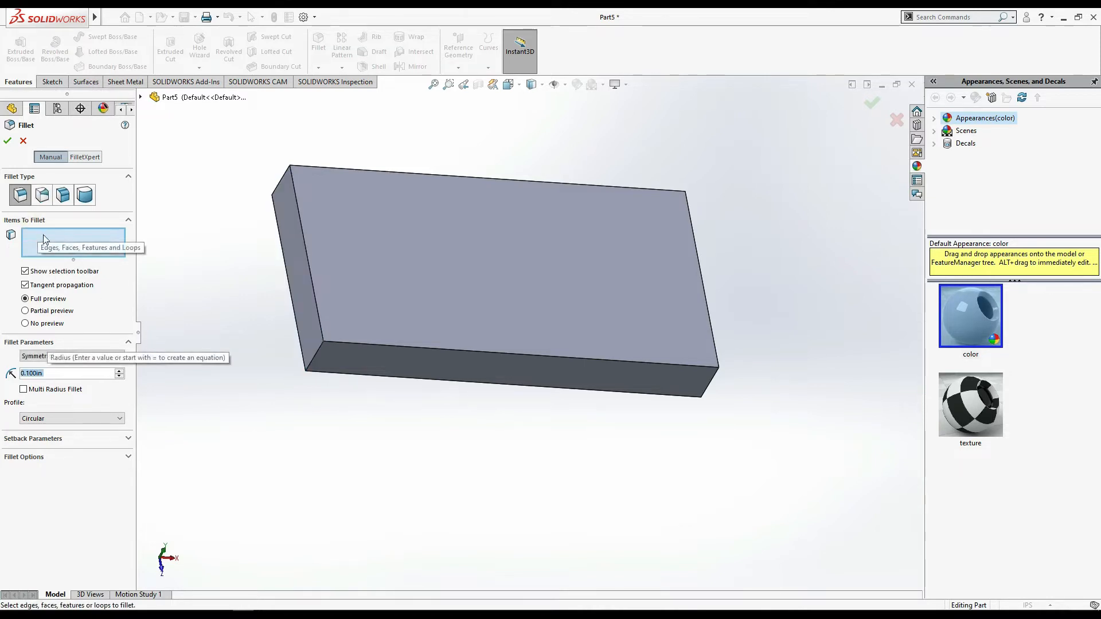
# Fillet the two vertical corner edges at the left end of the base with a 6 in radius
pyautogui.click(314, 359)
pyautogui.moveTo(232, 322); pyautogui.dragTo(259, 390, button='middle')
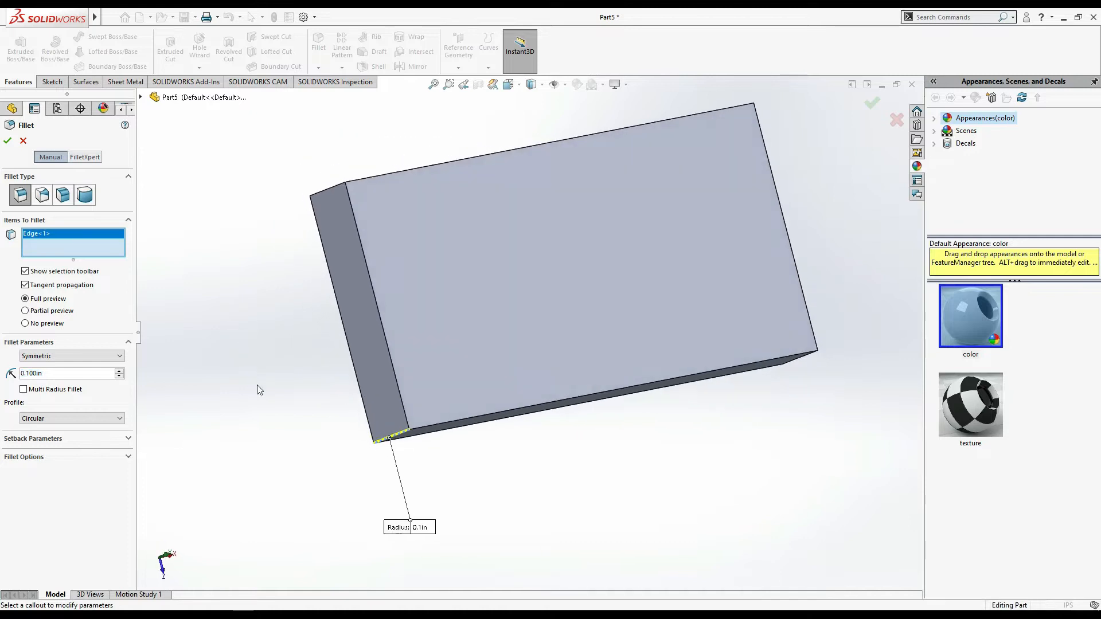
pyautogui.click(330, 191)
pyautogui.write('6')
pyautogui.press('Return')
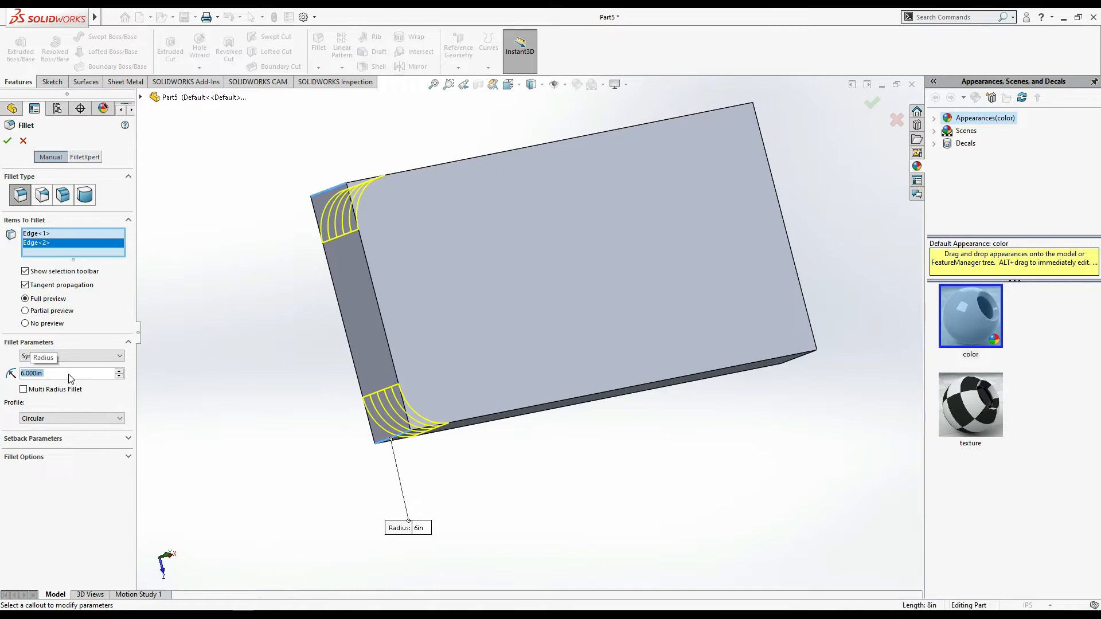
pyautogui.hotkey('alt', 'Tab')
pyautogui.hotkey('alt', 'Tab')
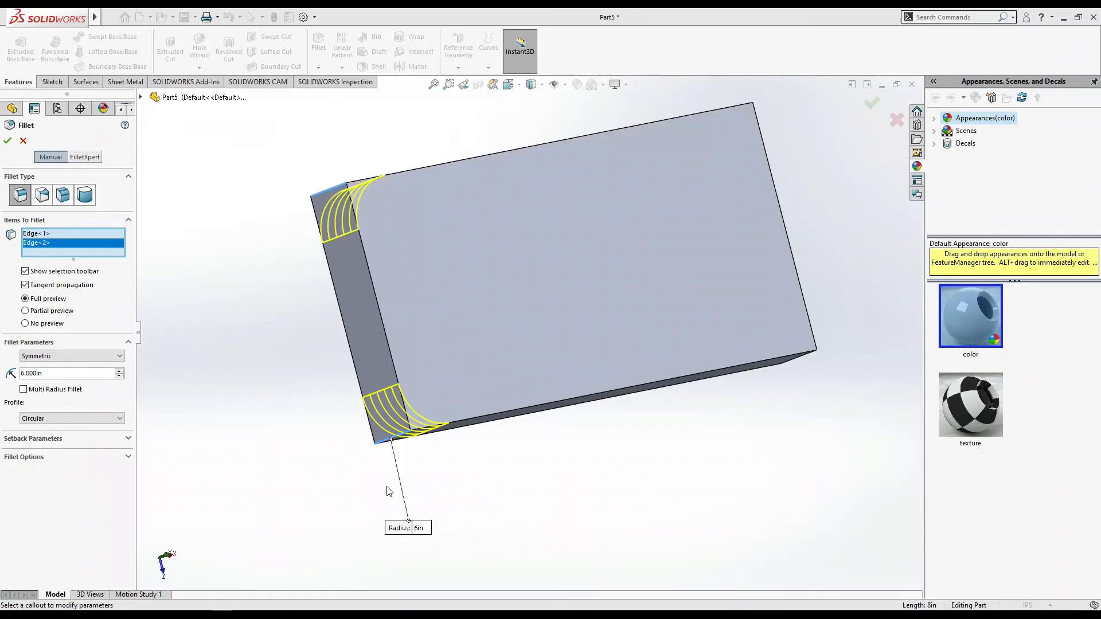
pyautogui.click(8, 140)
# Check the slot in the PDF drawing and start a sketch on the top face of the base
pyautogui.moveTo(292, 368); pyautogui.dragTo(227, 296, button='middle')
pyautogui.hotkey('alt', 'Tab')
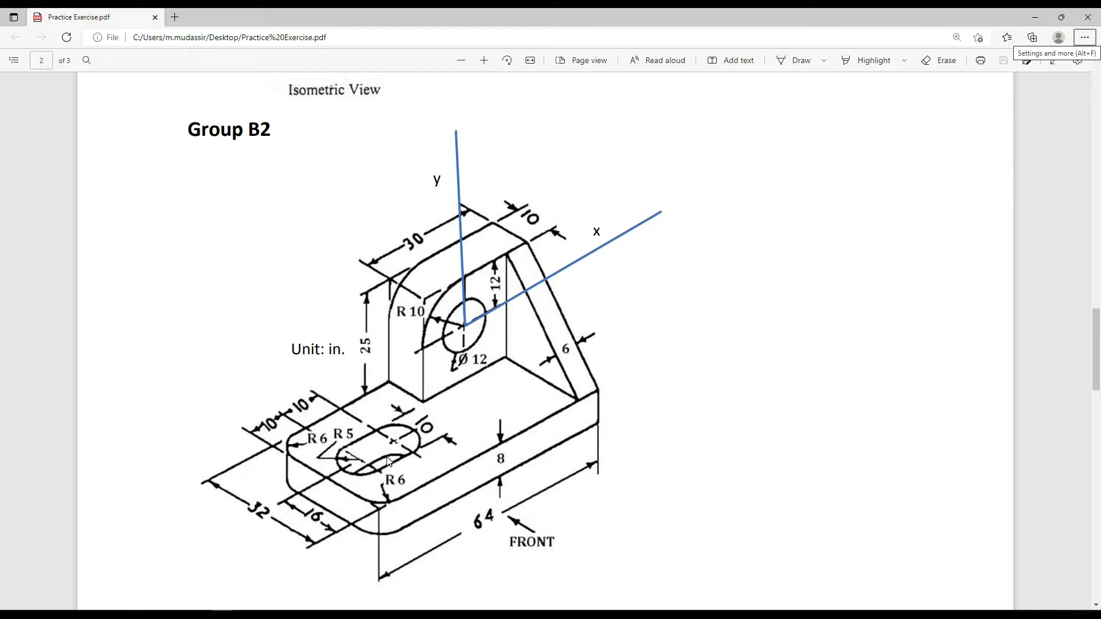
pyautogui.hotkey('alt', 'Tab')
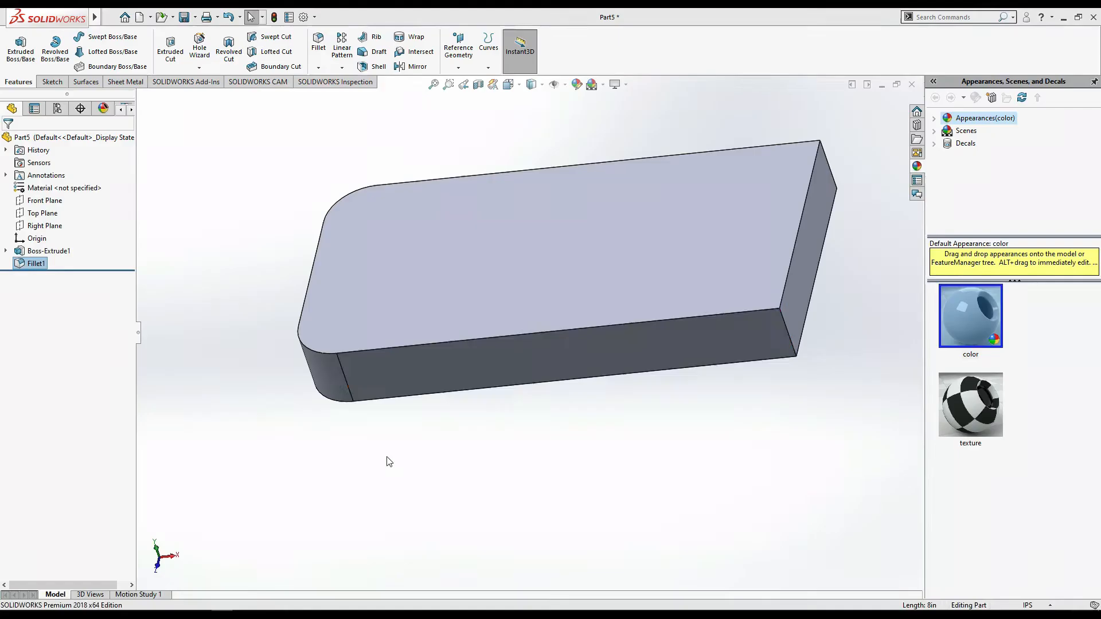
pyautogui.click(398, 275)
pyautogui.click(449, 240)
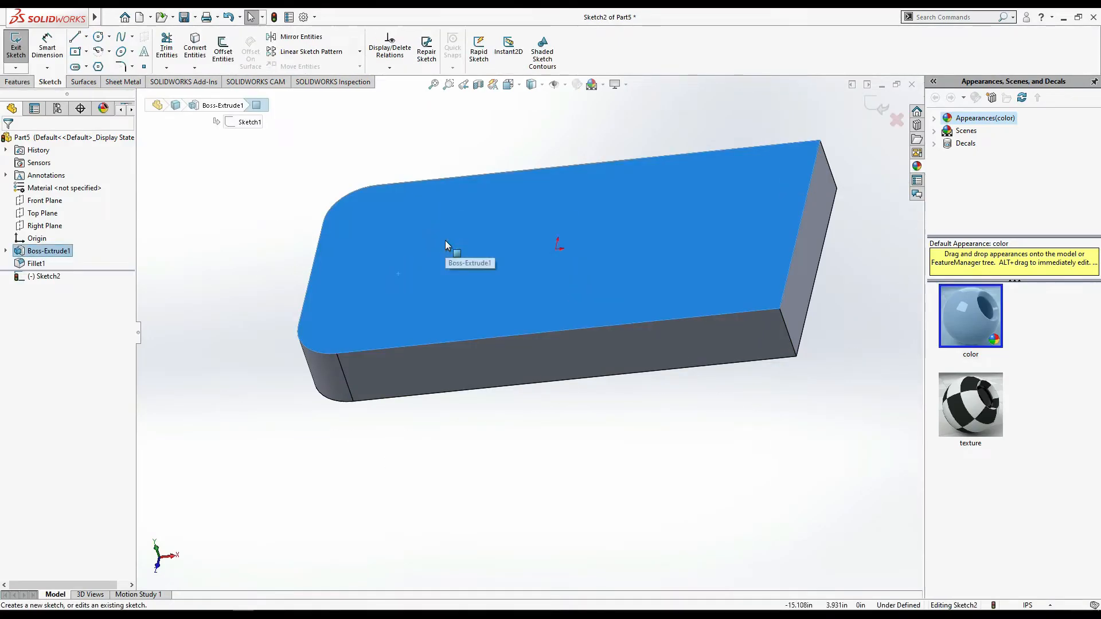
# Sketch a horizontal straight slot about 10 in between centres and 5.5 in wide on the base's midline near the rounded end
pyautogui.click(86, 68)
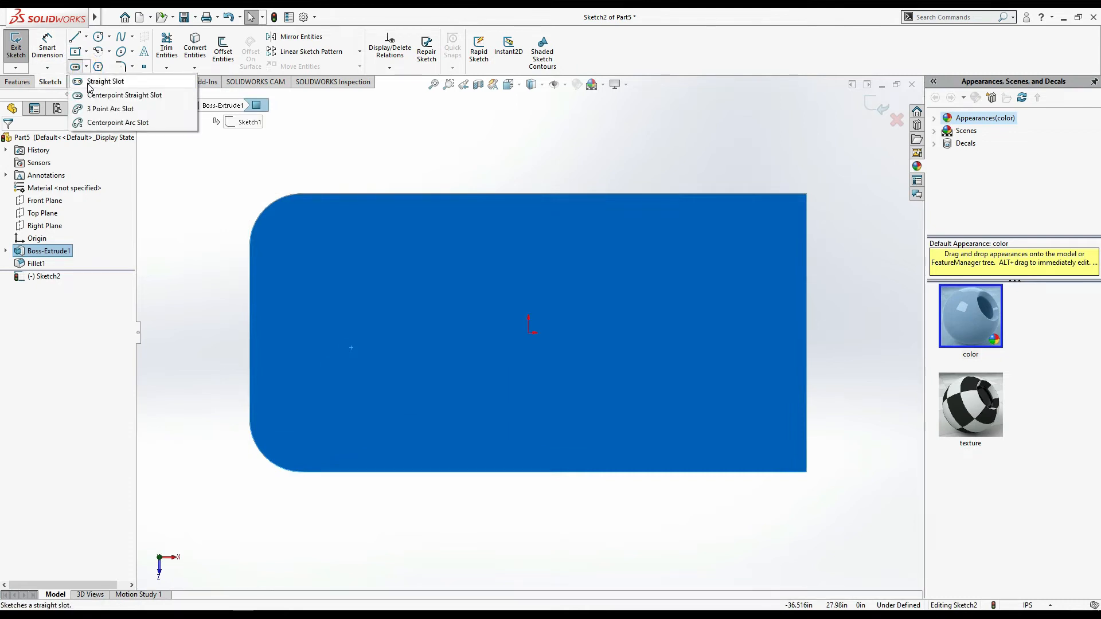
pyautogui.click(89, 85)
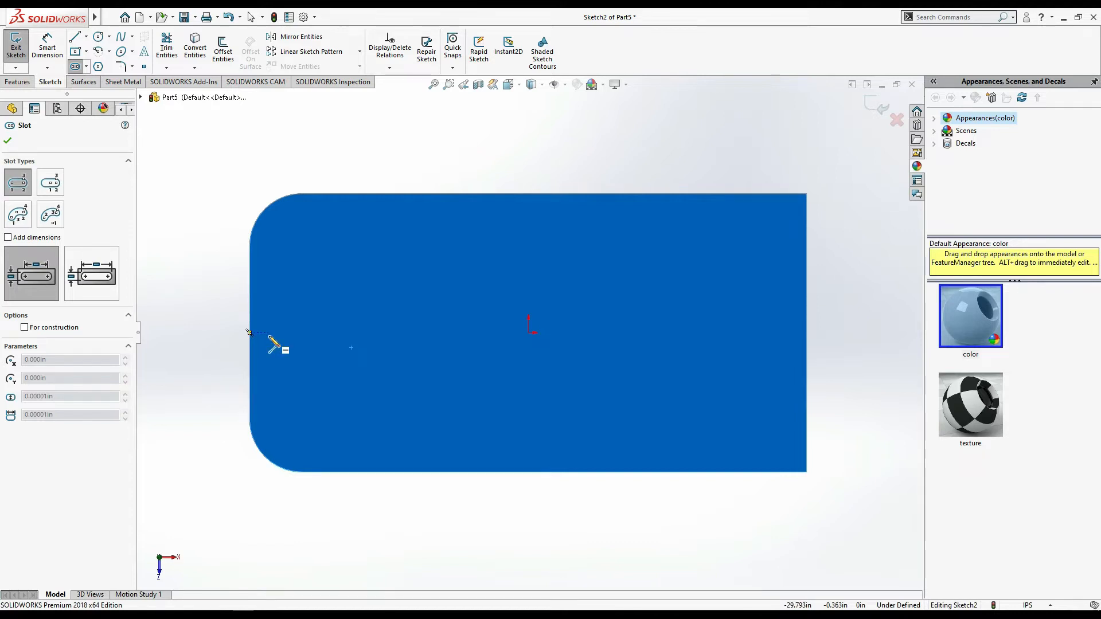
pyautogui.click(249, 332)
pyautogui.click(357, 332)
pyautogui.click(362, 310)
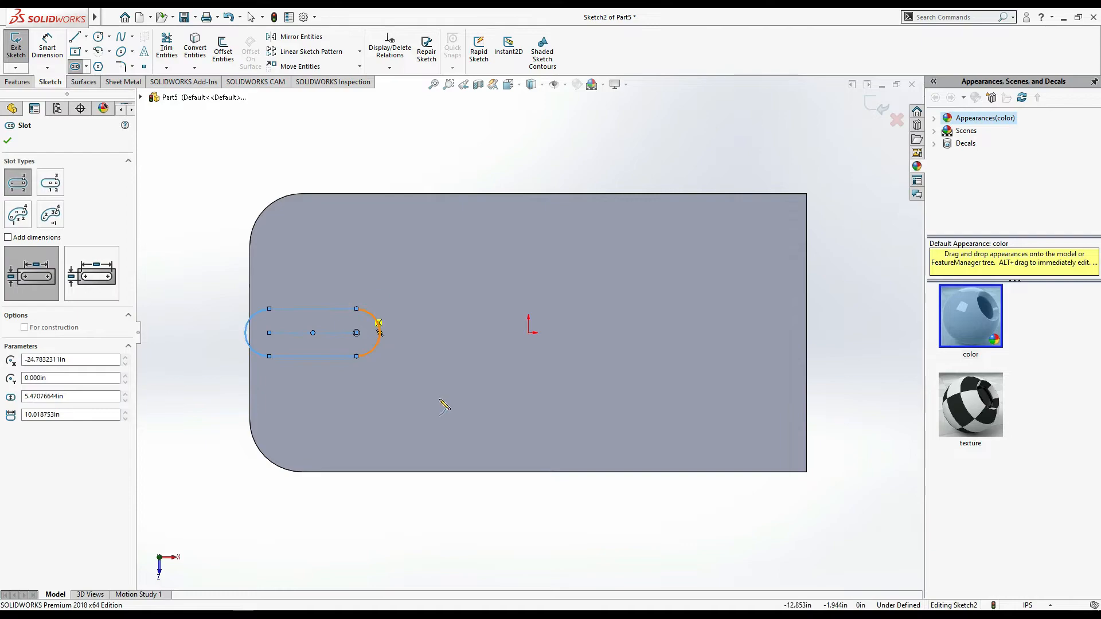
# Check the slot in the PDF drawing and set the distance between the slot's arc centres to 10 in
pyautogui.hotkey('alt', 'Tab')
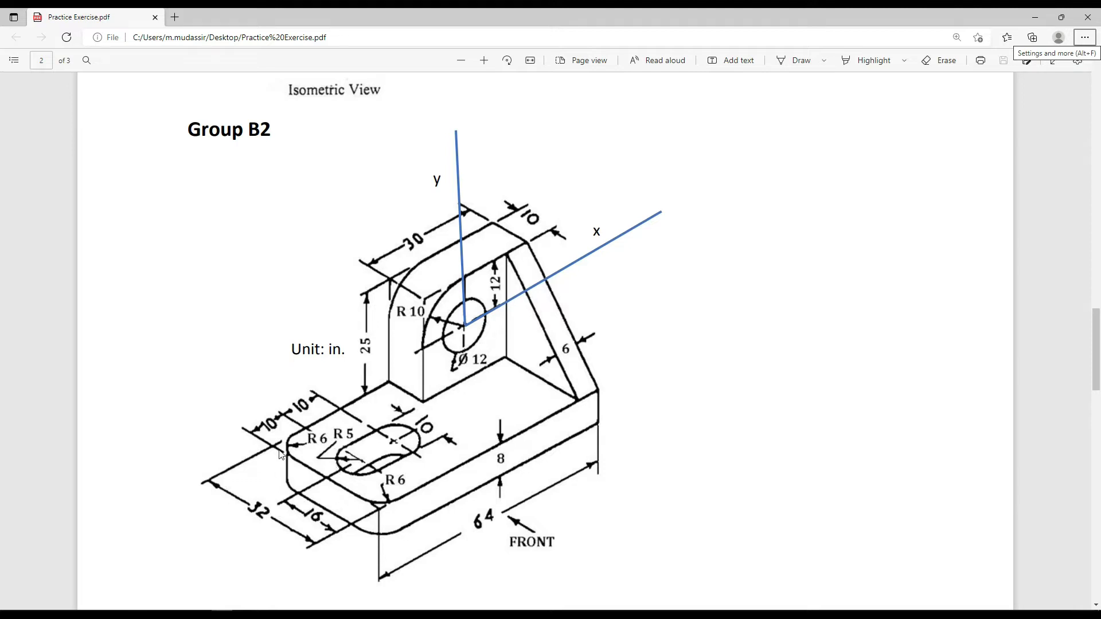
pyautogui.hotkey('alt', 'Tab')
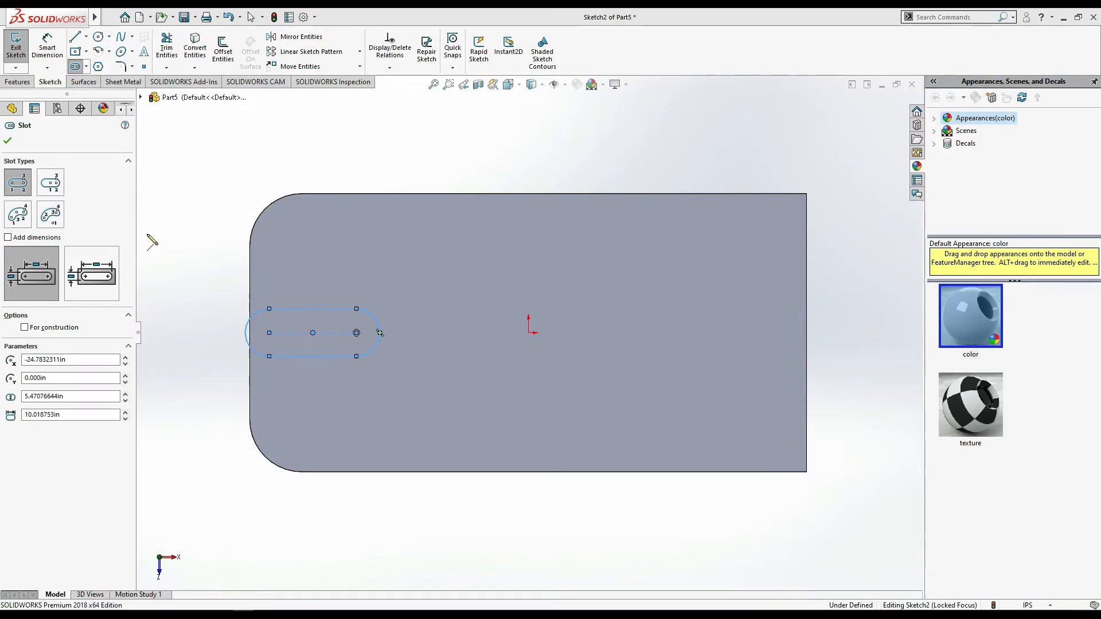
pyautogui.click(47, 50)
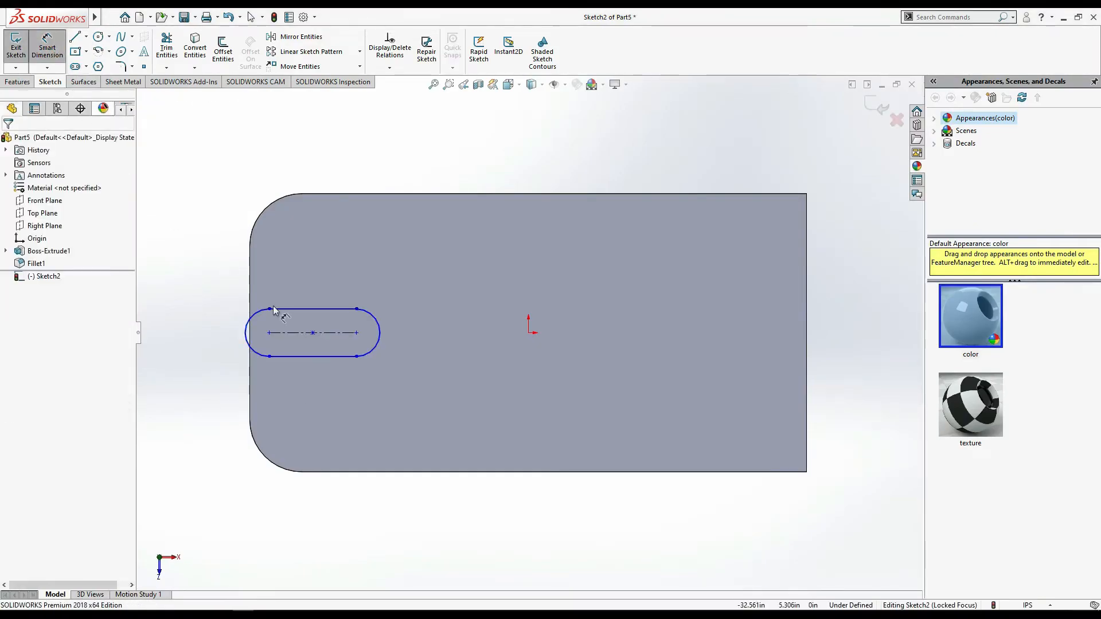
pyautogui.click(305, 333)
pyautogui.click(308, 278)
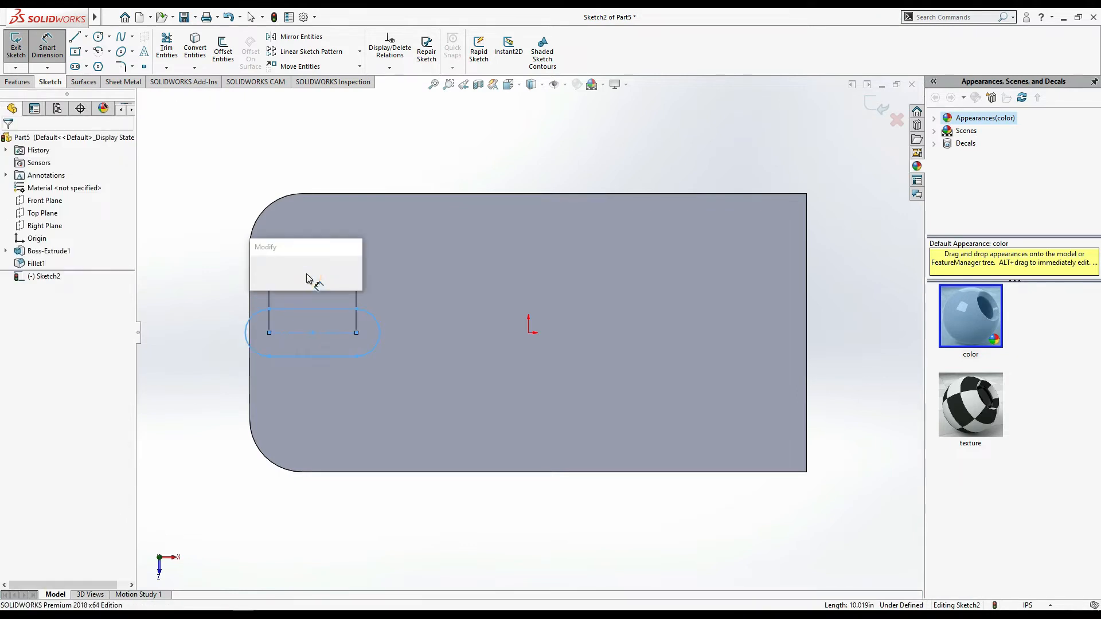
pyautogui.write('10')
pyautogui.press('Return')
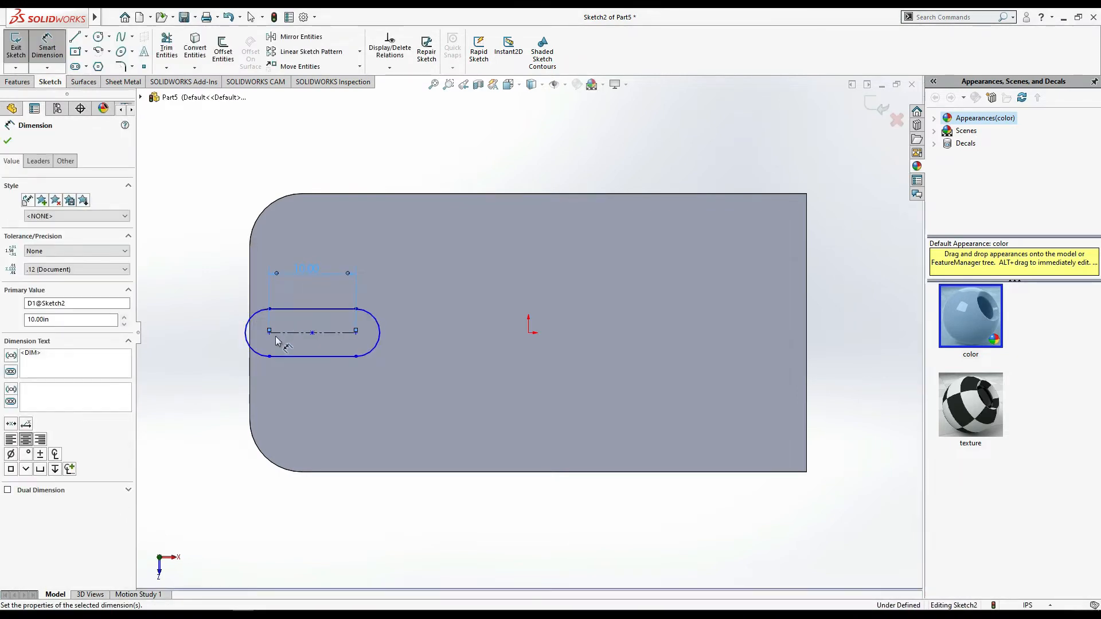
# Dimension the slot's nearer arc centre 10 in from the base's rounded end edge
pyautogui.click(270, 332)
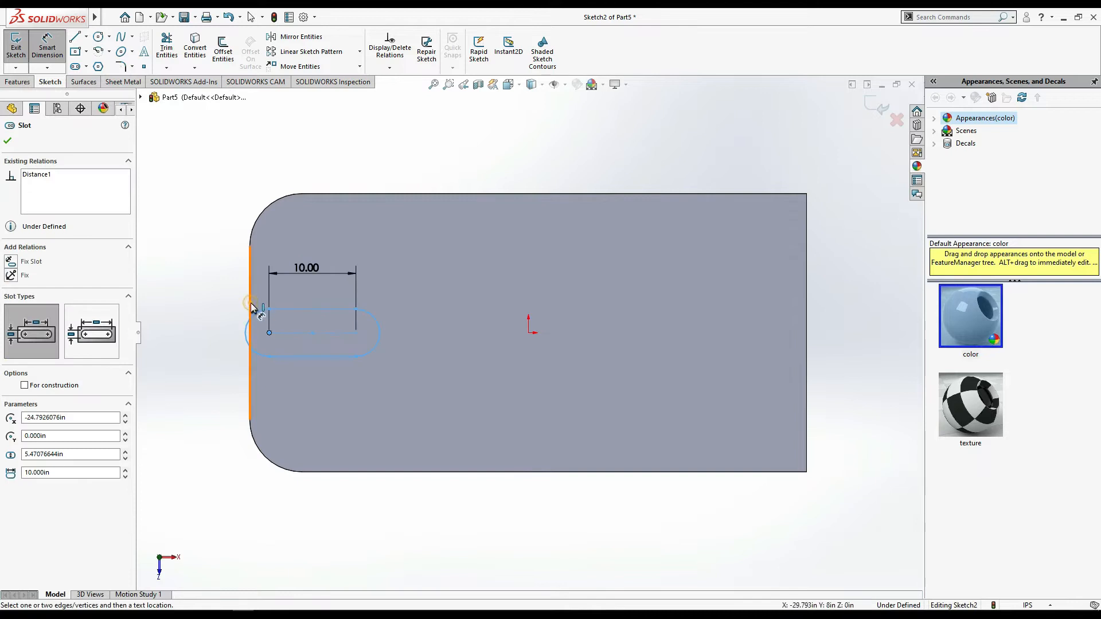
pyautogui.click(251, 308)
pyautogui.click(283, 148)
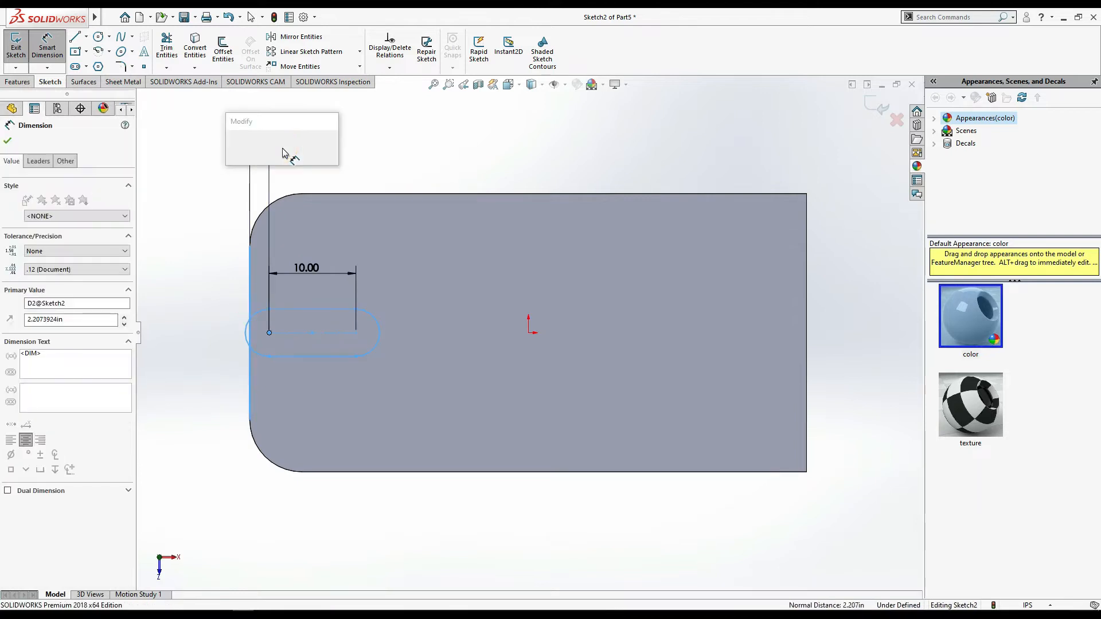
pyautogui.write('10')
pyautogui.press('Return')
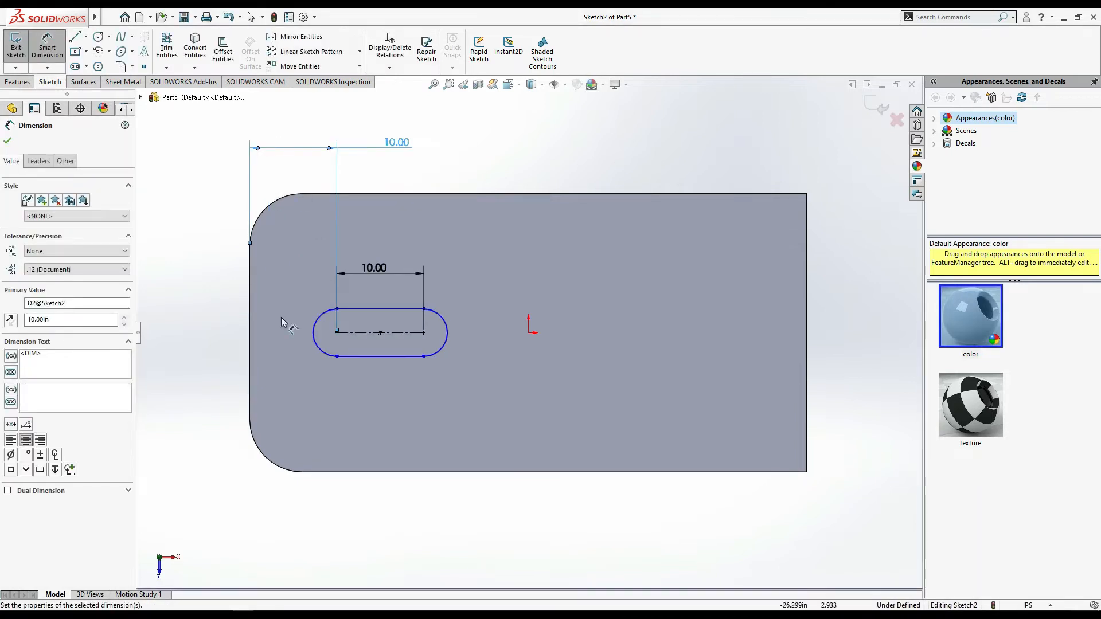
# Check the slot's end radius in the PDF drawing and set it to 5 in
pyautogui.hotkey('alt', 'Tab')
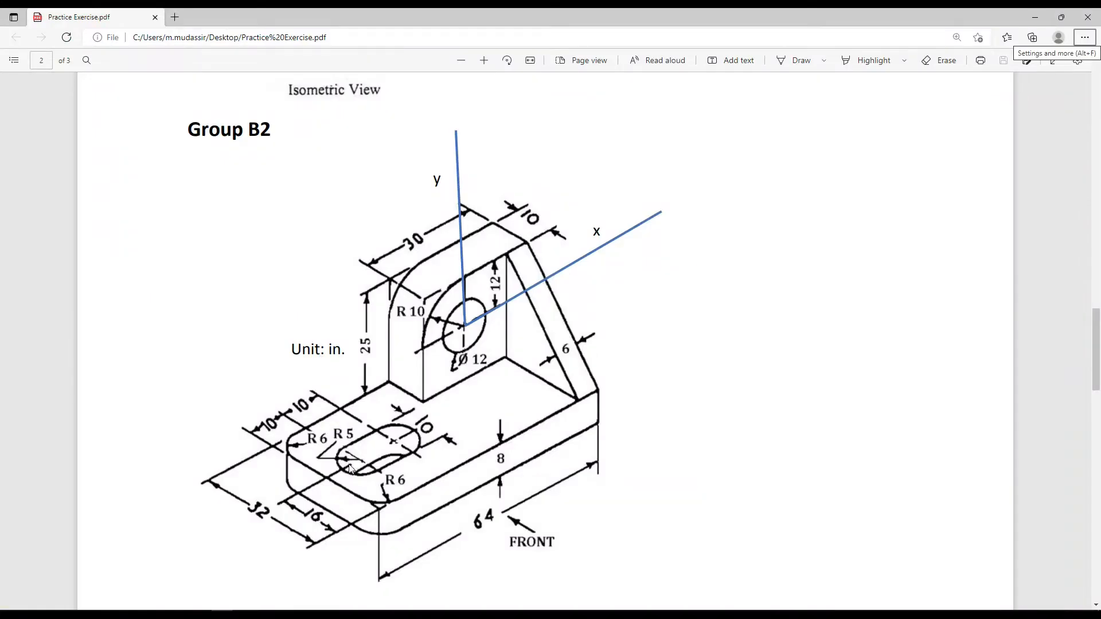
pyautogui.hotkey('alt', 'Tab')
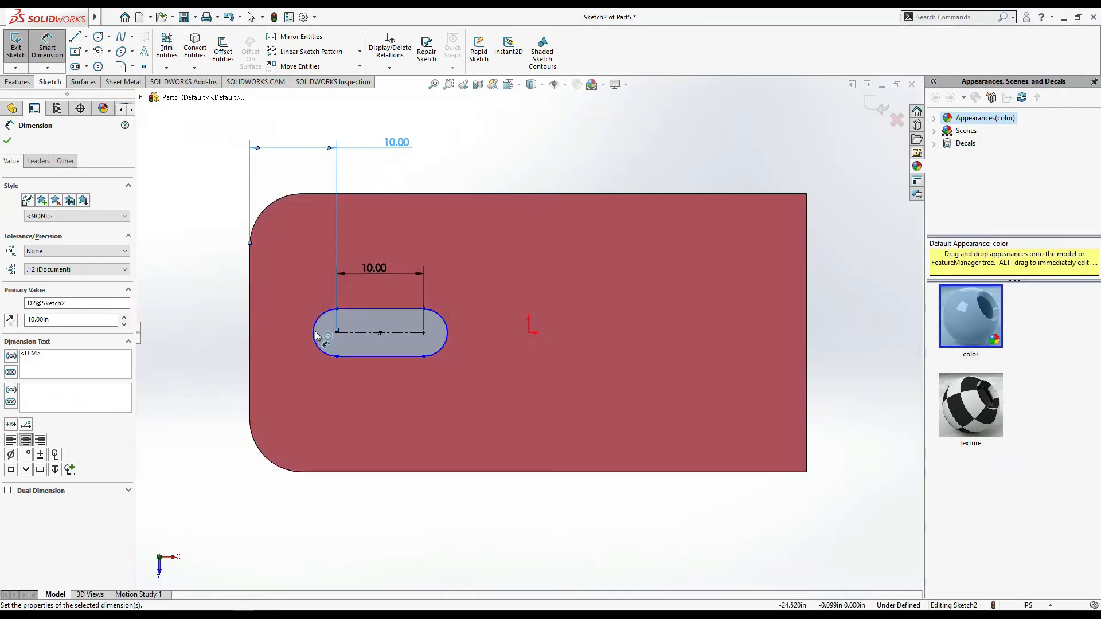
pyautogui.click(316, 341)
pyautogui.click(316, 342)
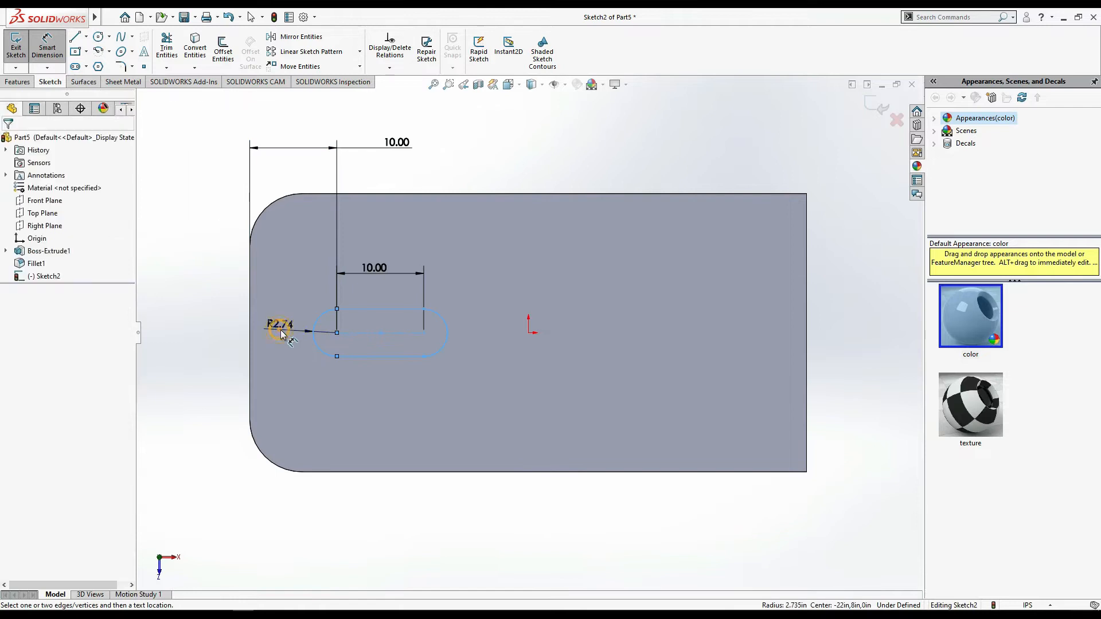
pyautogui.click(284, 334)
pyautogui.write('5')
pyautogui.press('Return')
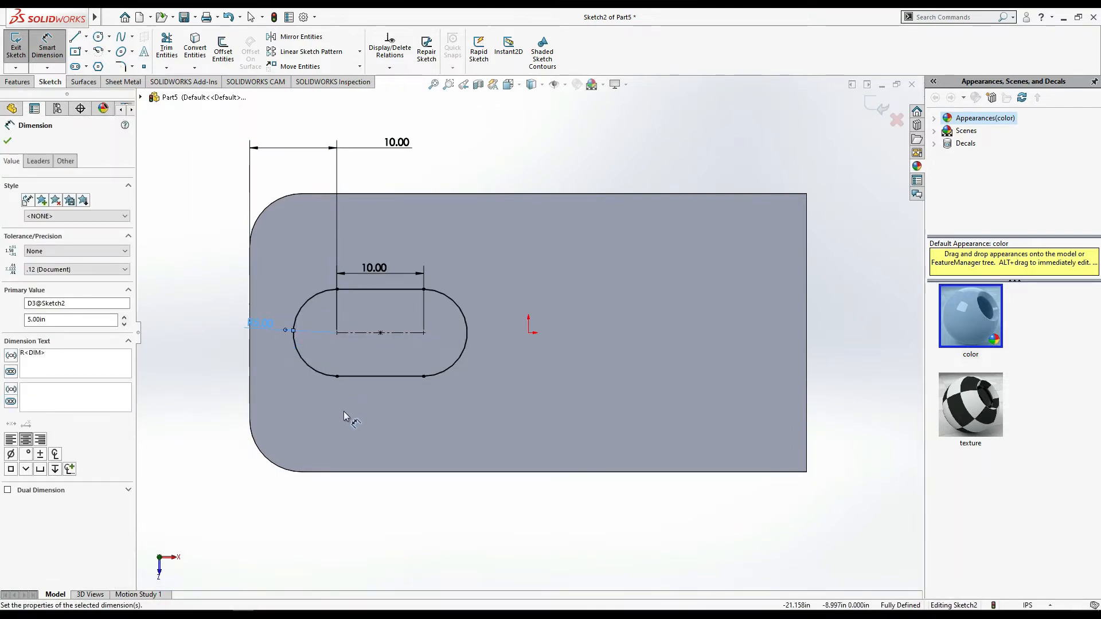
# Check the slot against the PDF drawing and cut-extrude its sketch Through All in the base
pyautogui.hotkey('alt', 'Tab')
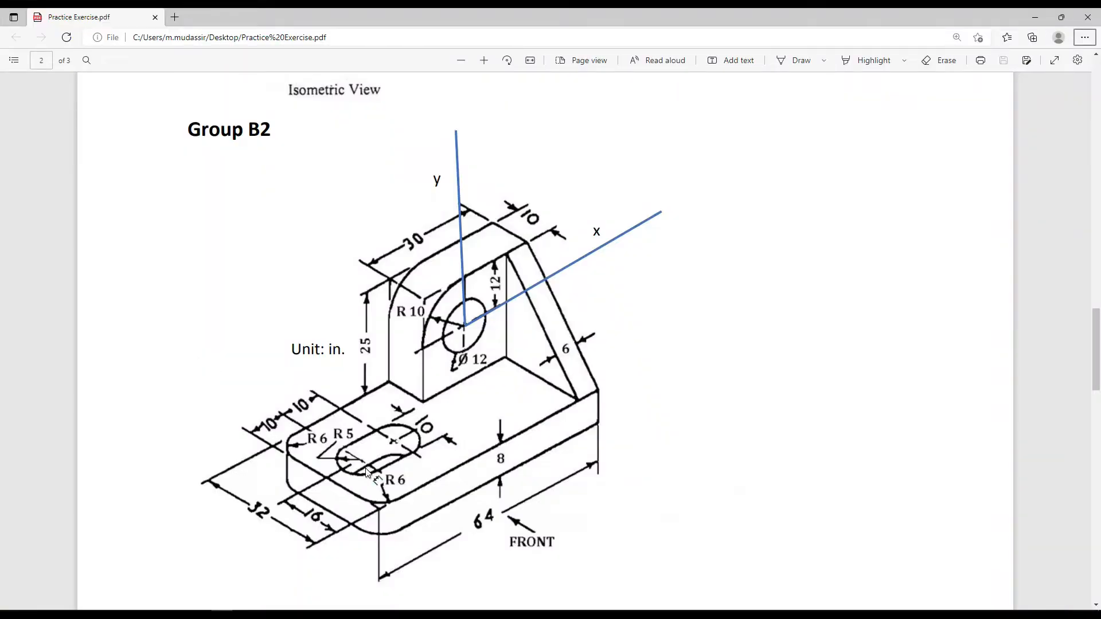
pyautogui.hotkey('alt', 'Tab')
pyautogui.click(8, 141)
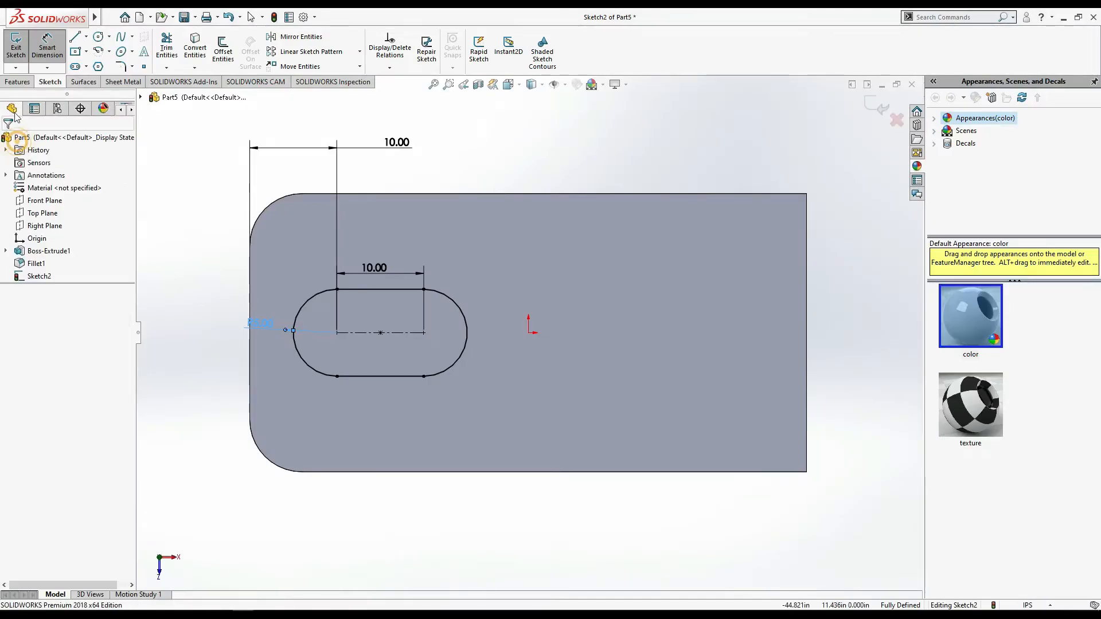
pyautogui.click(18, 81)
pyautogui.click(162, 53)
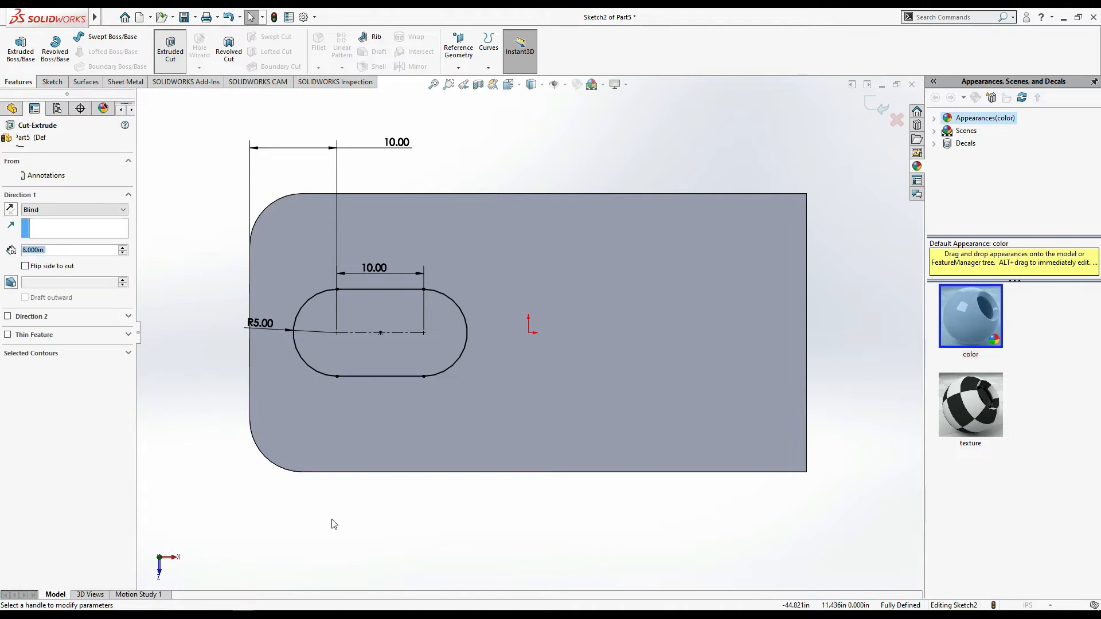
pyautogui.click(53, 210)
pyautogui.click(40, 220)
pyautogui.click(9, 143)
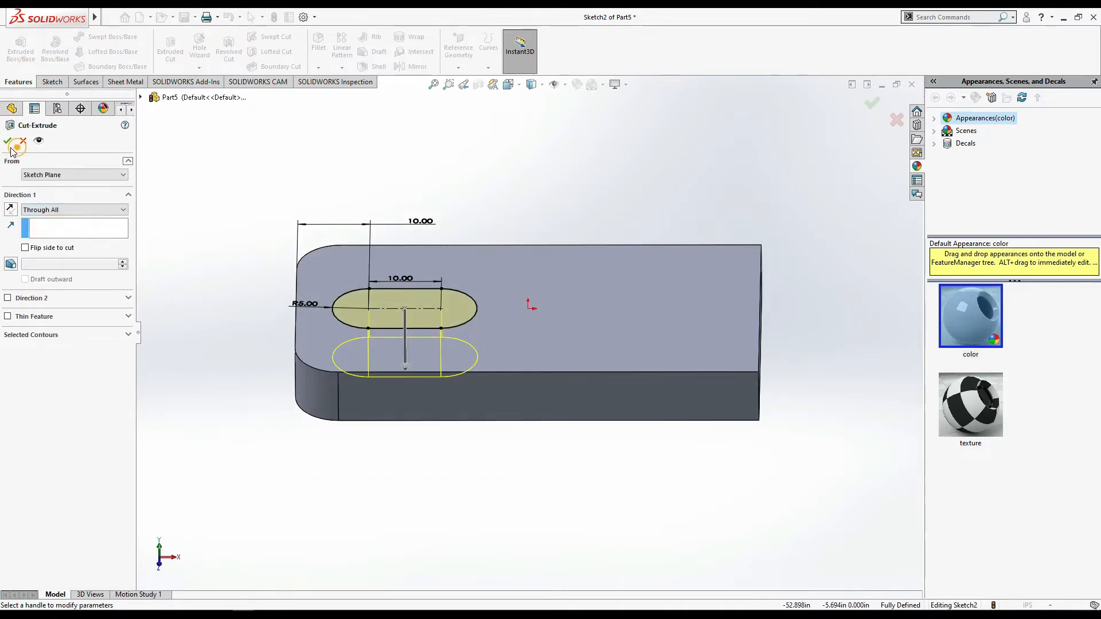
pyautogui.click(210, 394)
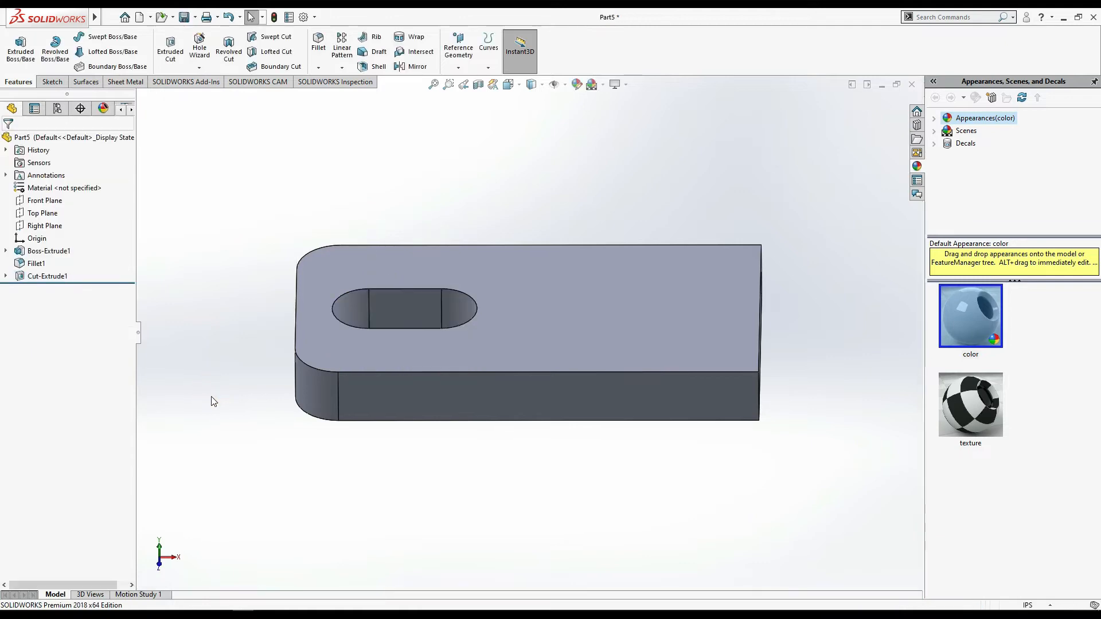
# Check the upright plate in the PDF drawing and start a sketch on the top face of the base
pyautogui.hotkey('alt', 'Tab')
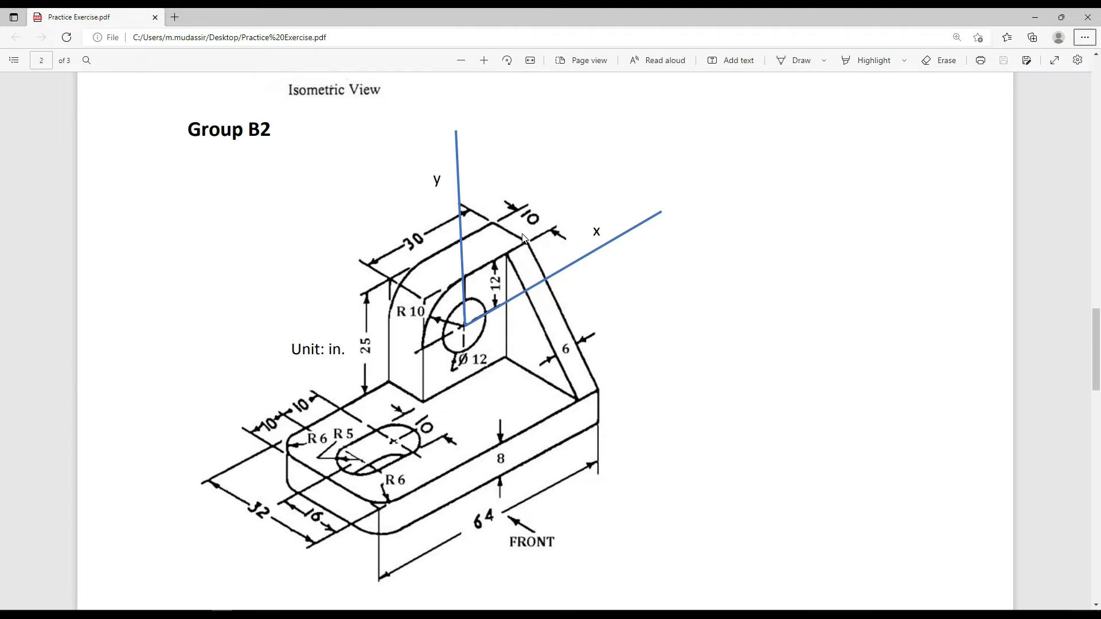
pyautogui.hotkey('alt', 'Tab')
pyautogui.hotkey('ctrl', '1')
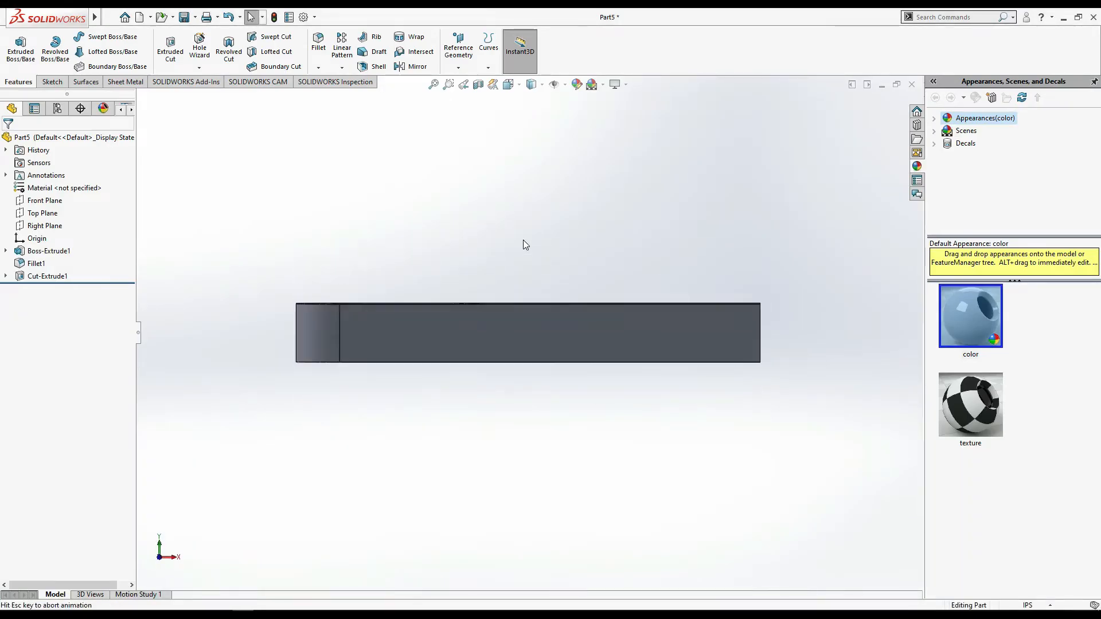
pyautogui.moveTo(707, 135); pyautogui.dragTo(688, 312, button='middle')
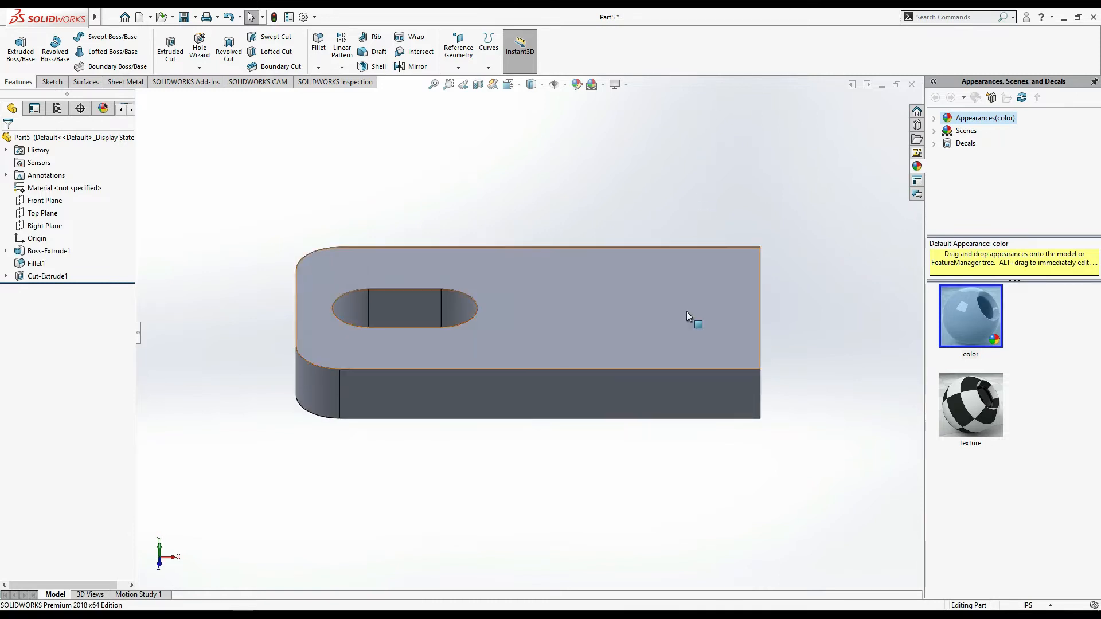
pyautogui.click(688, 312)
pyautogui.click(737, 279)
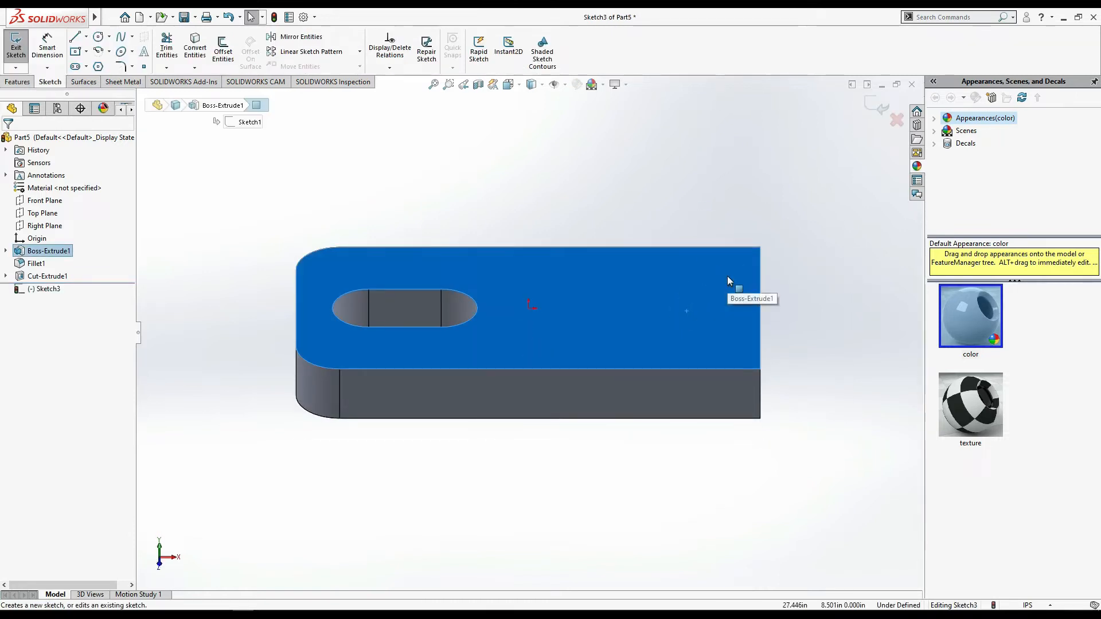
# Sketch a corner rectangle about 24.5 in by 6 in from the rear corner at the base's square end
pyautogui.click(75, 51)
pyautogui.click(89, 52)
pyautogui.click(109, 64)
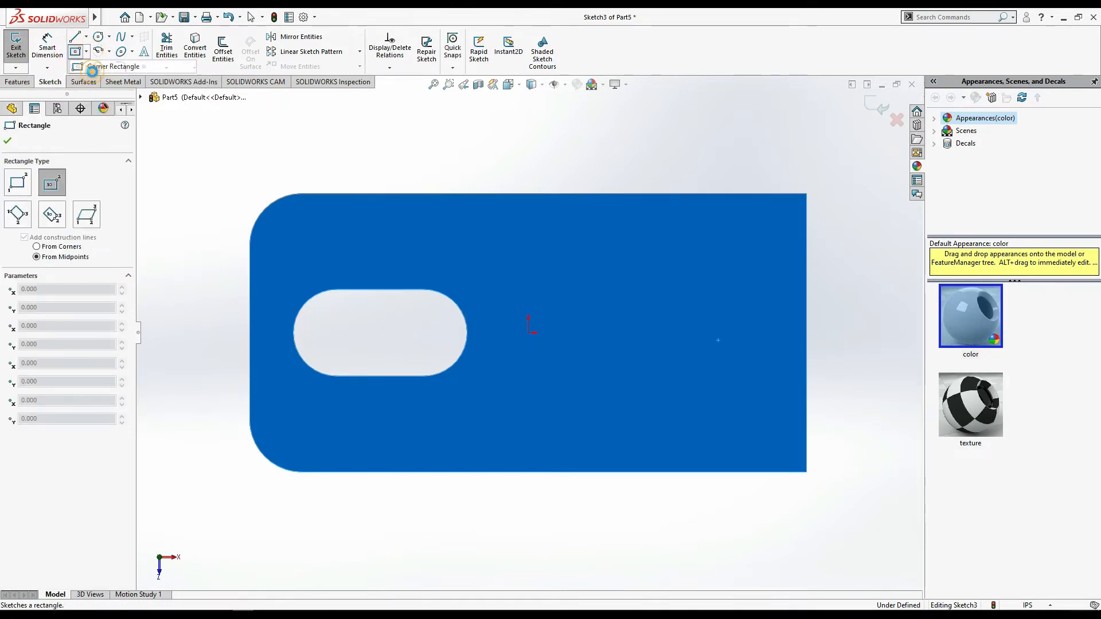
pyautogui.click(807, 194)
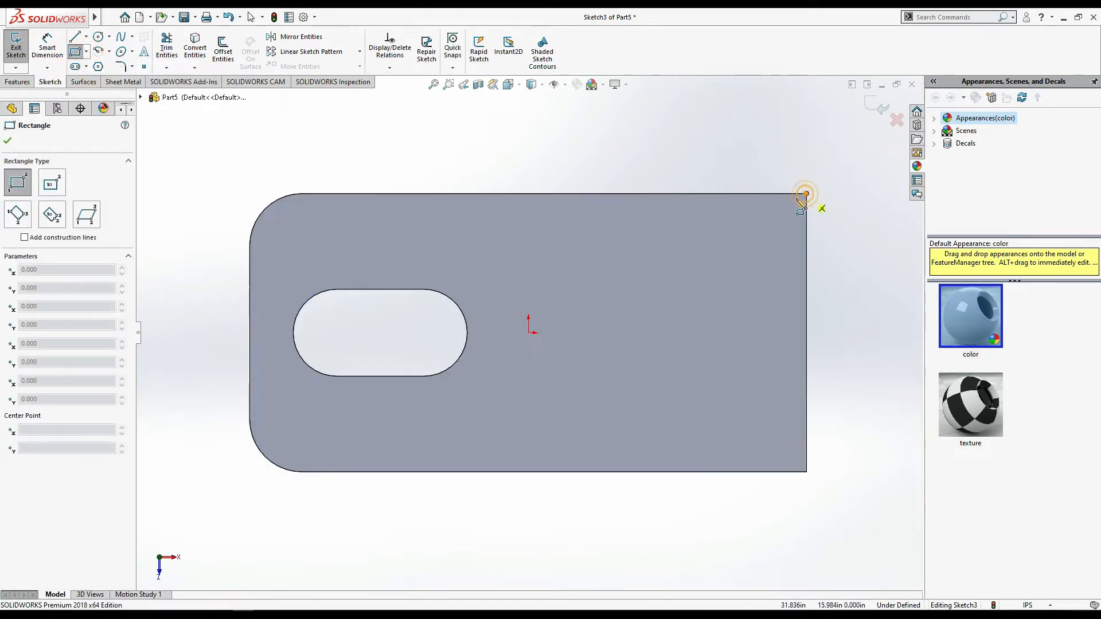
pyautogui.click(594, 247)
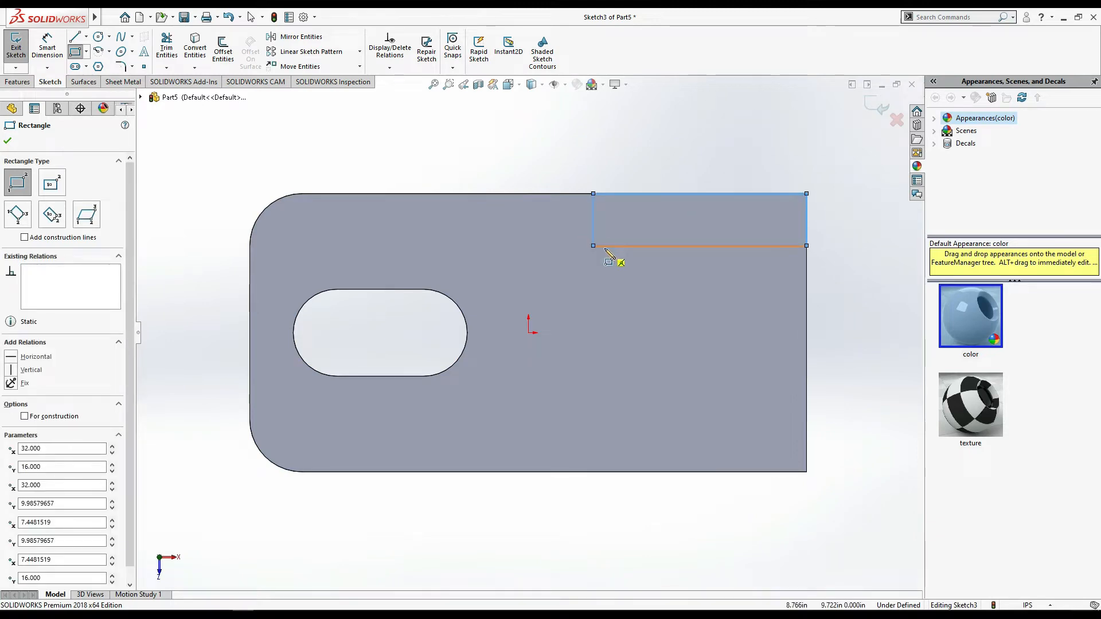
# Check the upright's thickness in the PDF drawing and dimension the rectangle's short side at 10 in
pyautogui.hotkey('alt', 'Tab')
pyautogui.hotkey('alt', 'Tab')
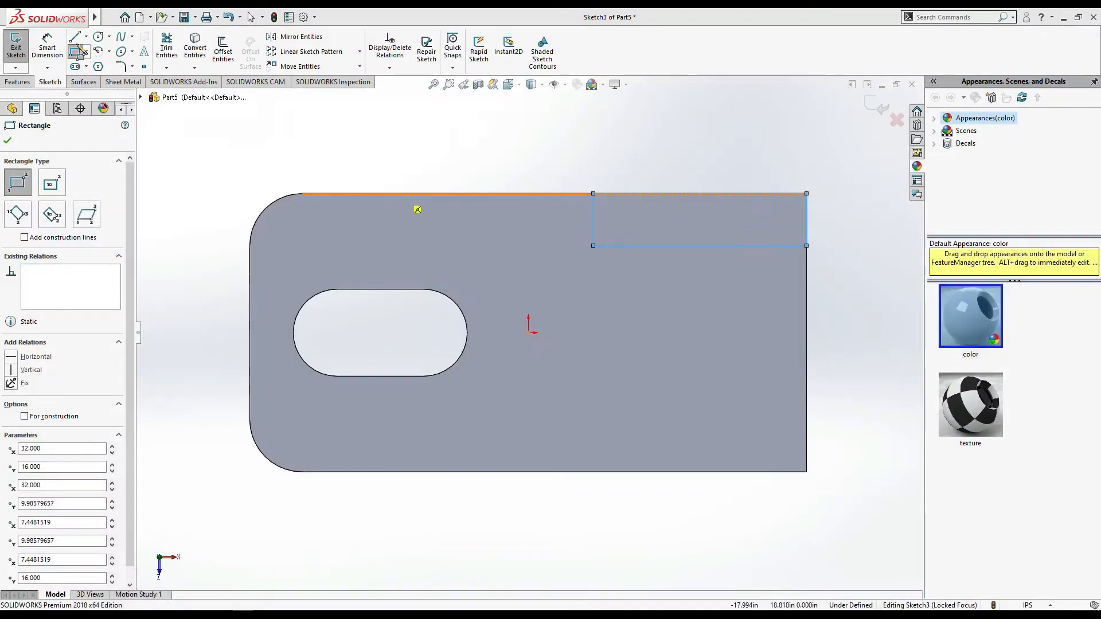
pyautogui.press('Escape')
pyautogui.click(807, 227)
pyautogui.click(834, 227)
pyautogui.write('10')
pyautogui.press('Return')
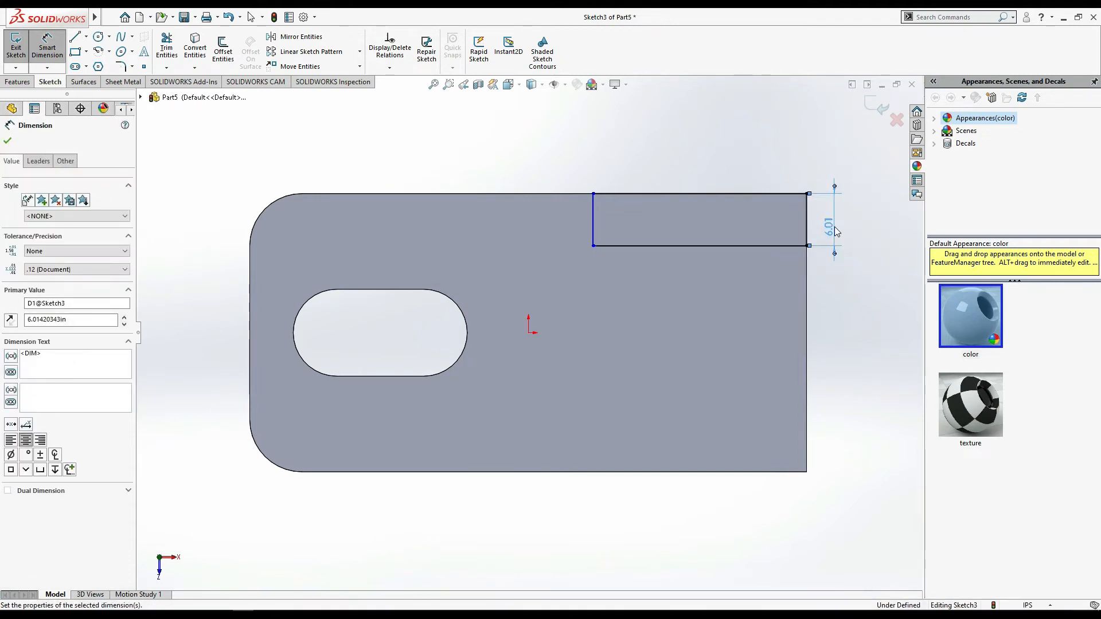
# Dimension the rectangle's long side along the base's rear edge at 30 in
pyautogui.click(743, 196)
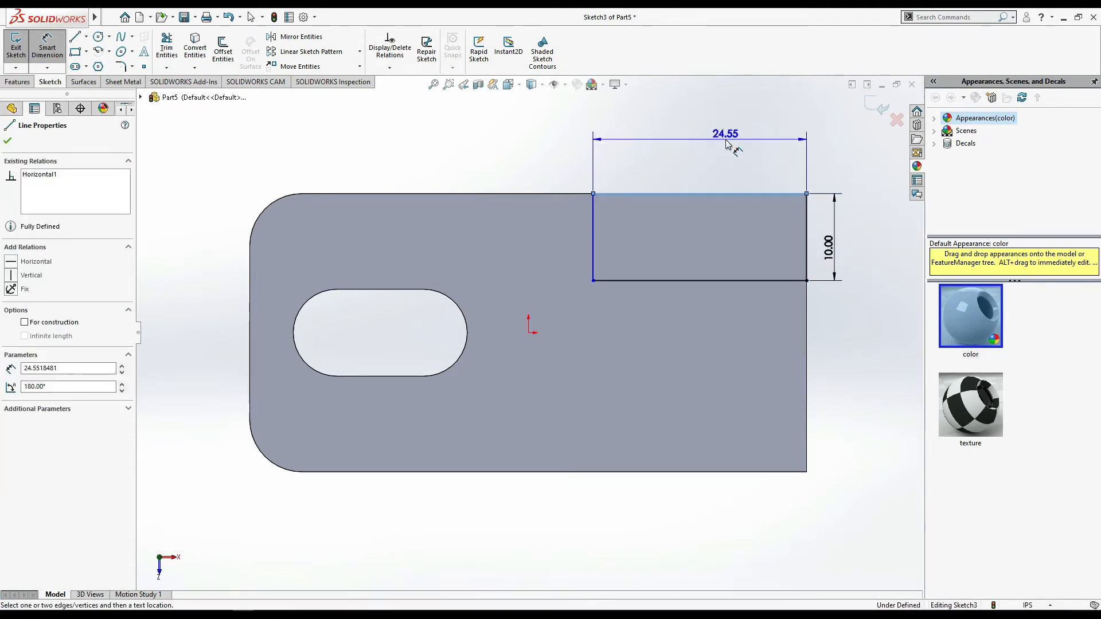
pyautogui.click(727, 143)
pyautogui.write('30')
pyautogui.press('Return')
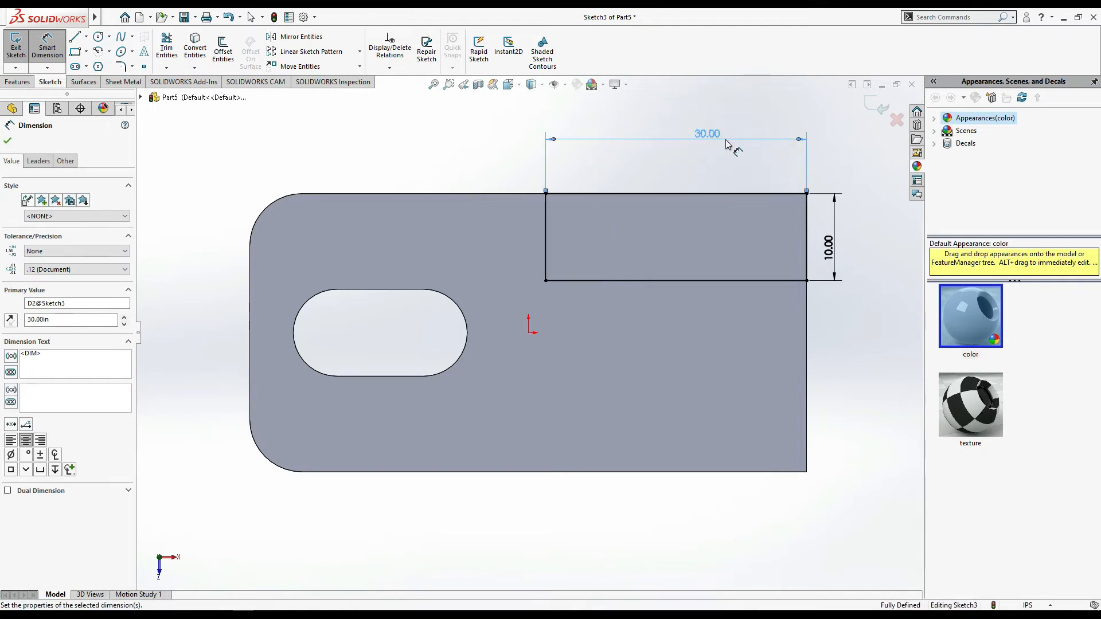
# Check the upright's height in the PDF drawing and extrude the rectangle 25 in blind, merged with the base
pyautogui.scroll(2, 824, 375)
pyautogui.moveTo(829, 377); pyautogui.dragTo(816, 261, button='middle')
pyautogui.click(19, 81)
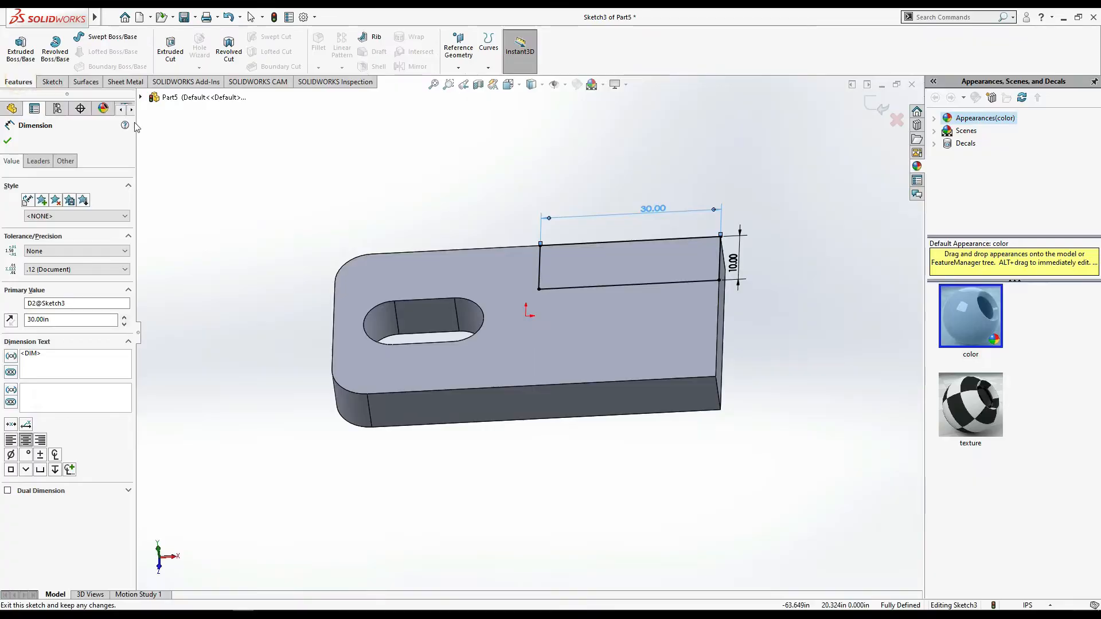
pyautogui.hotkey('alt', 'Tab')
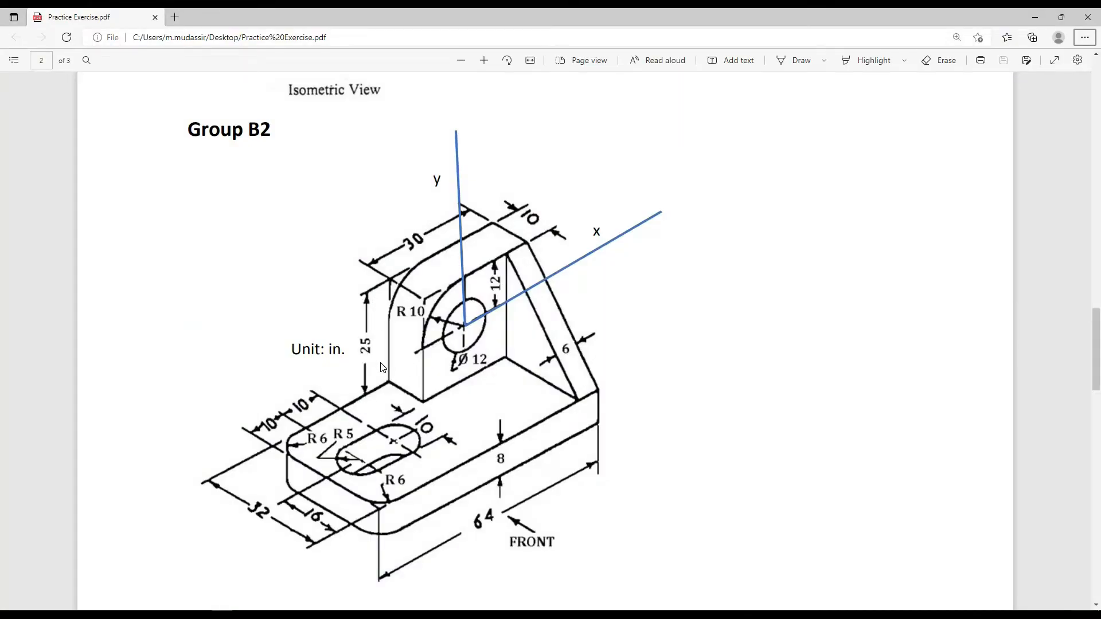
pyautogui.hotkey('alt', 'Tab')
pyautogui.click(21, 52)
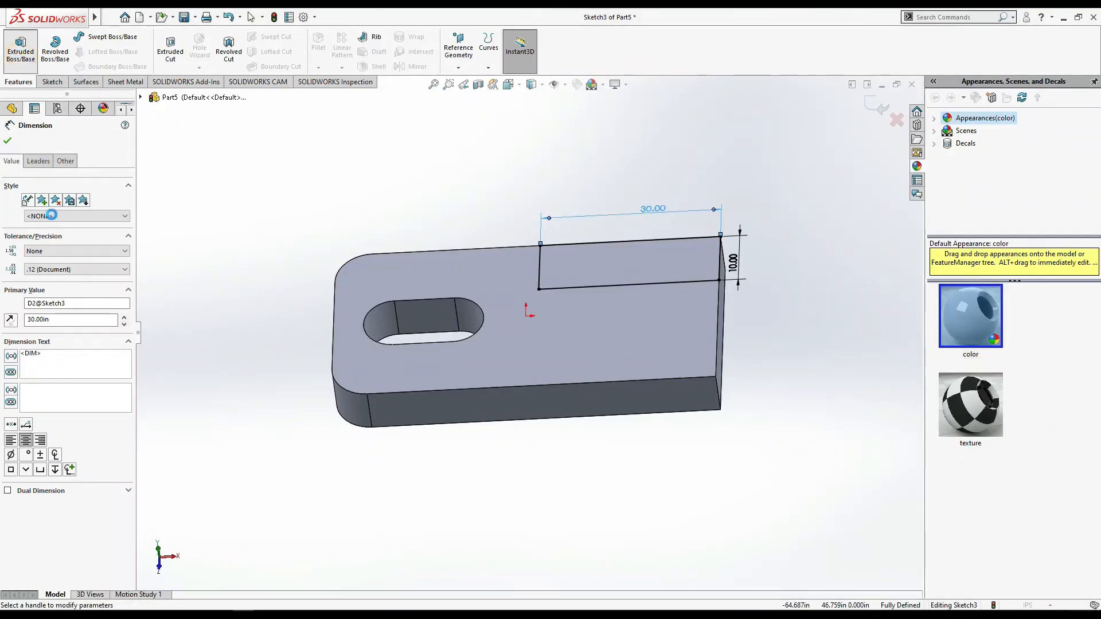
pyautogui.write('25')
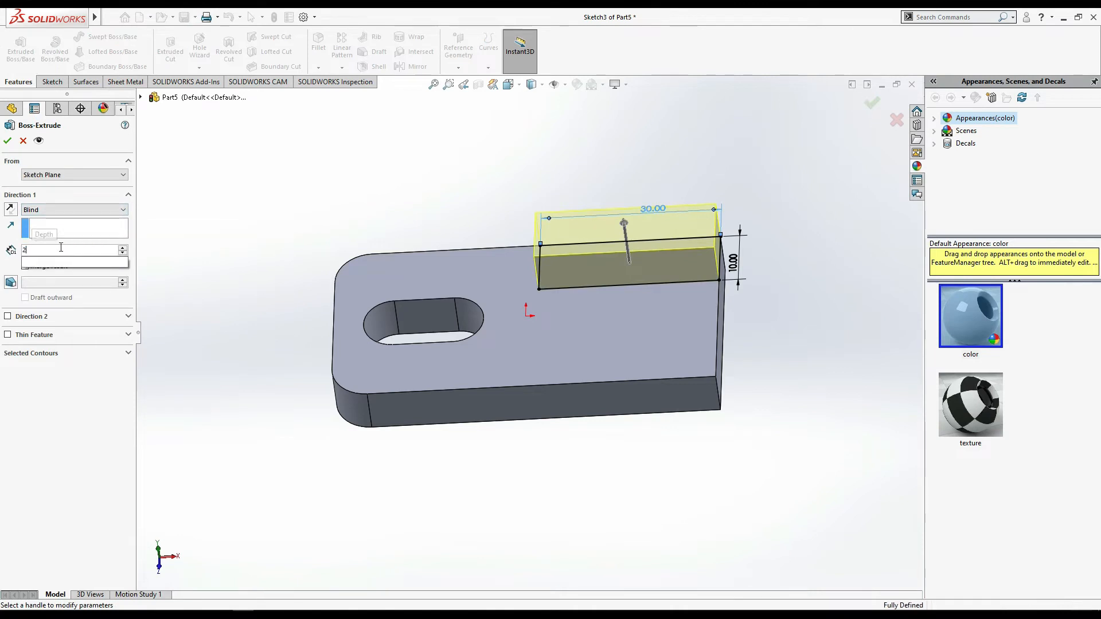
pyautogui.press('Return')
pyautogui.click(10, 142)
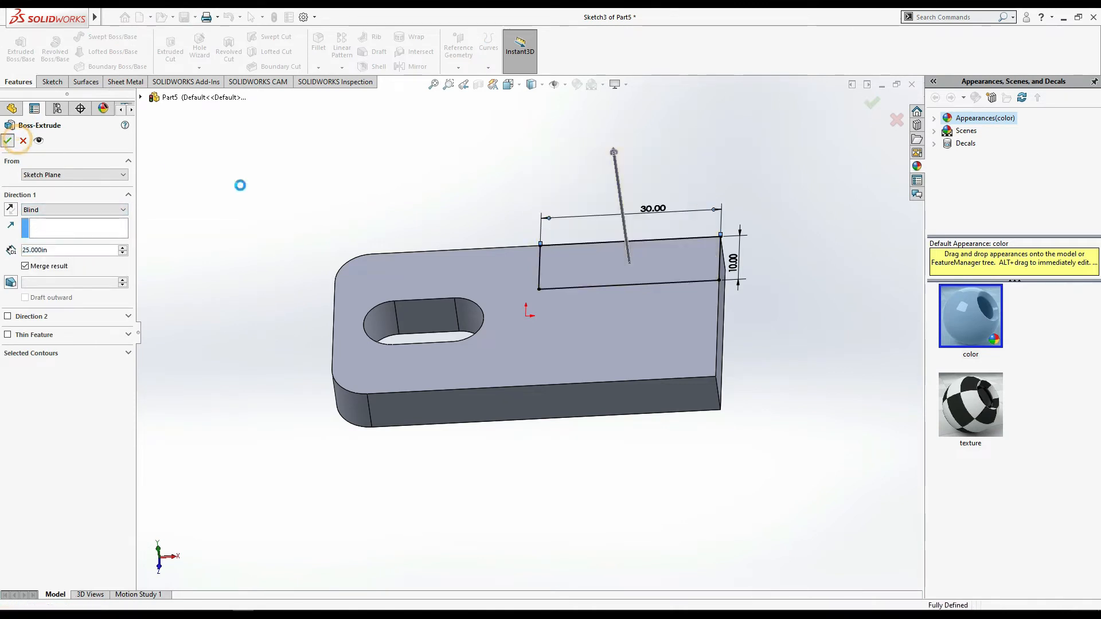
# Check the corner radius in the PDF drawing and fillet the upright's upper corner on the slot side at 10 in
pyautogui.hotkey('alt', 'Tab')
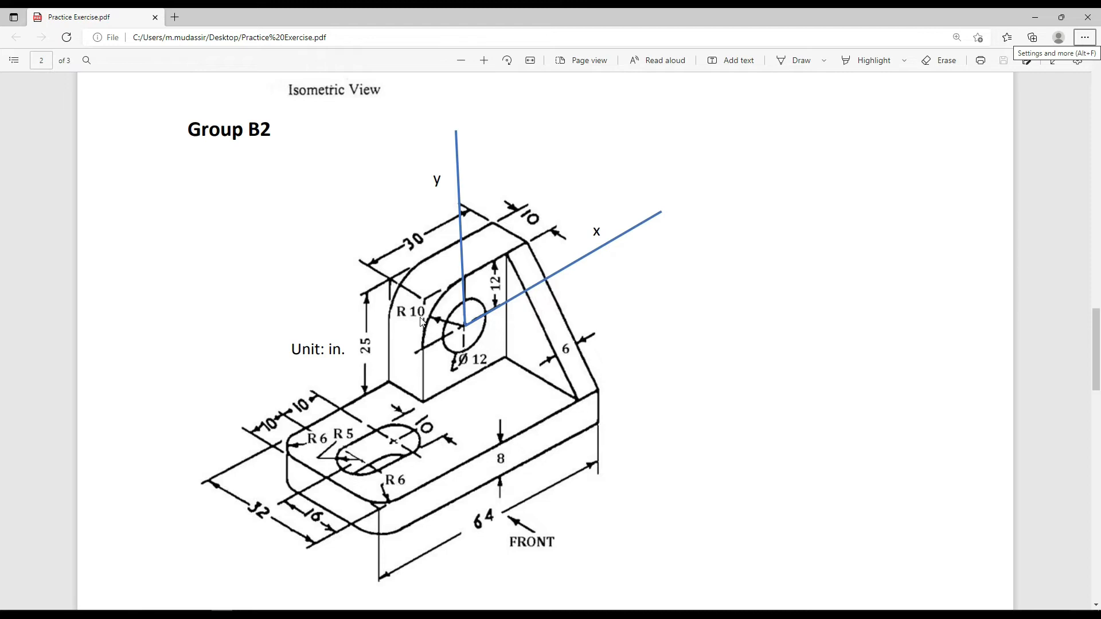
pyautogui.hotkey('alt', 'Tab')
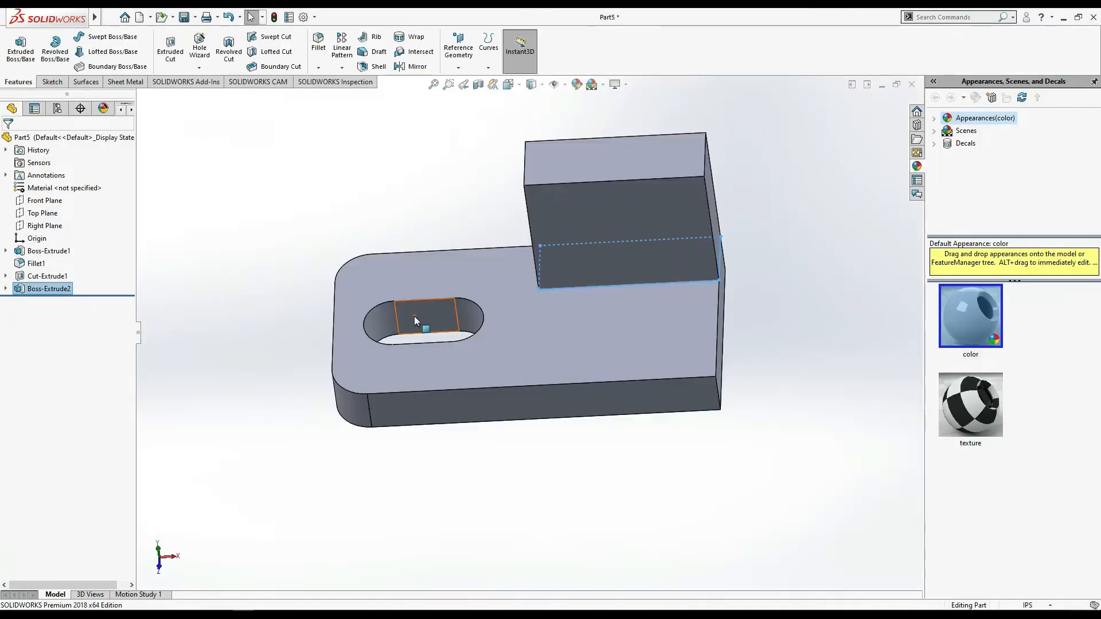
pyautogui.click(319, 49)
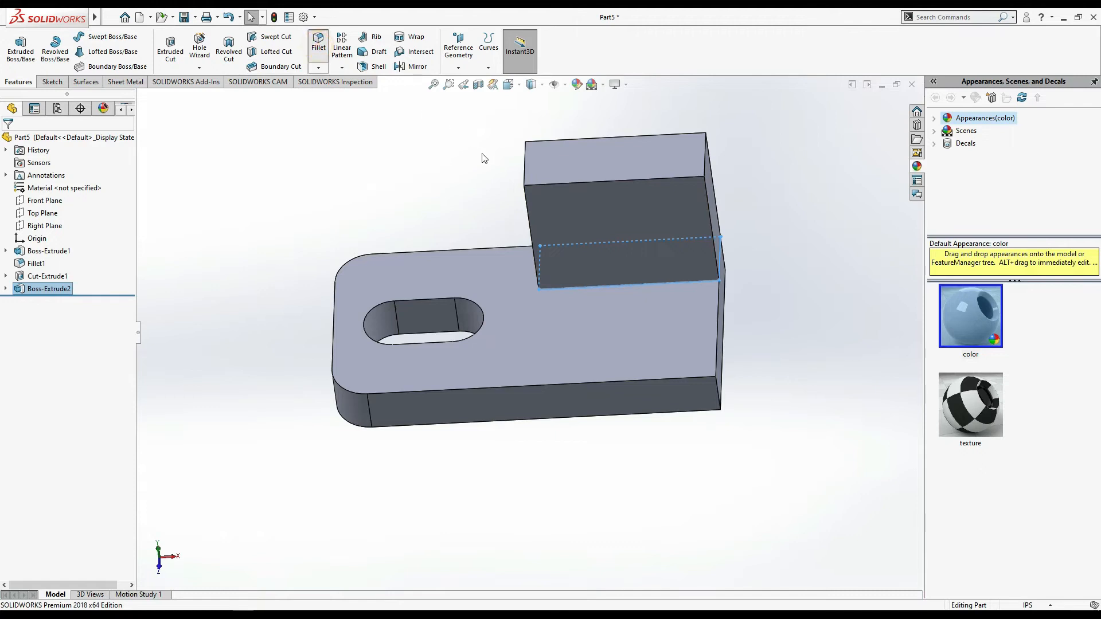
pyautogui.click(525, 166)
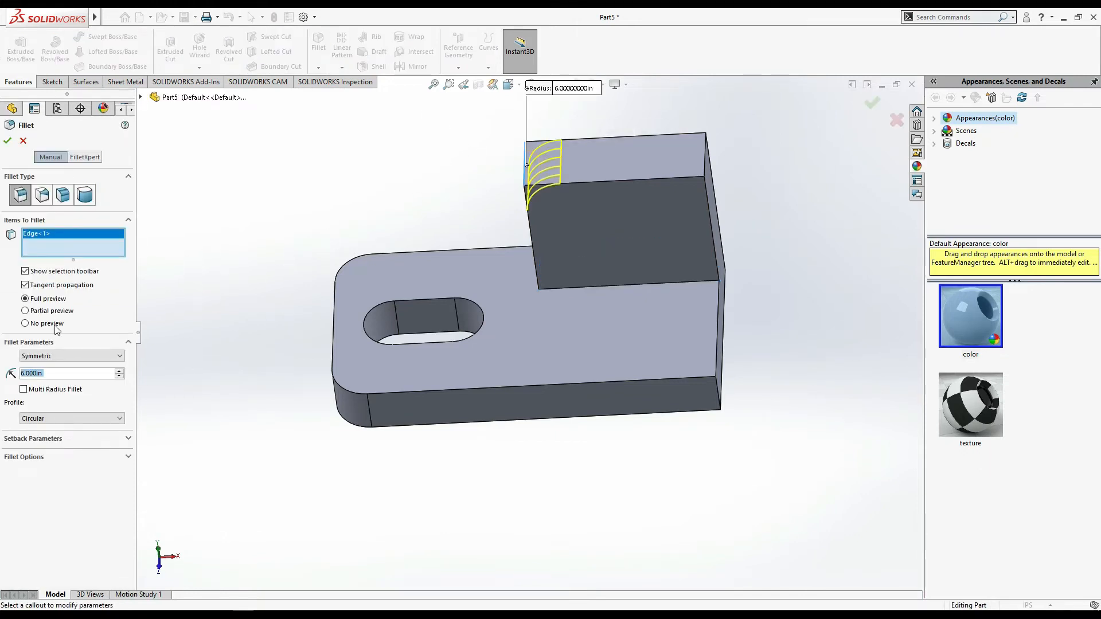
pyautogui.hotkey('alt', 'Tab')
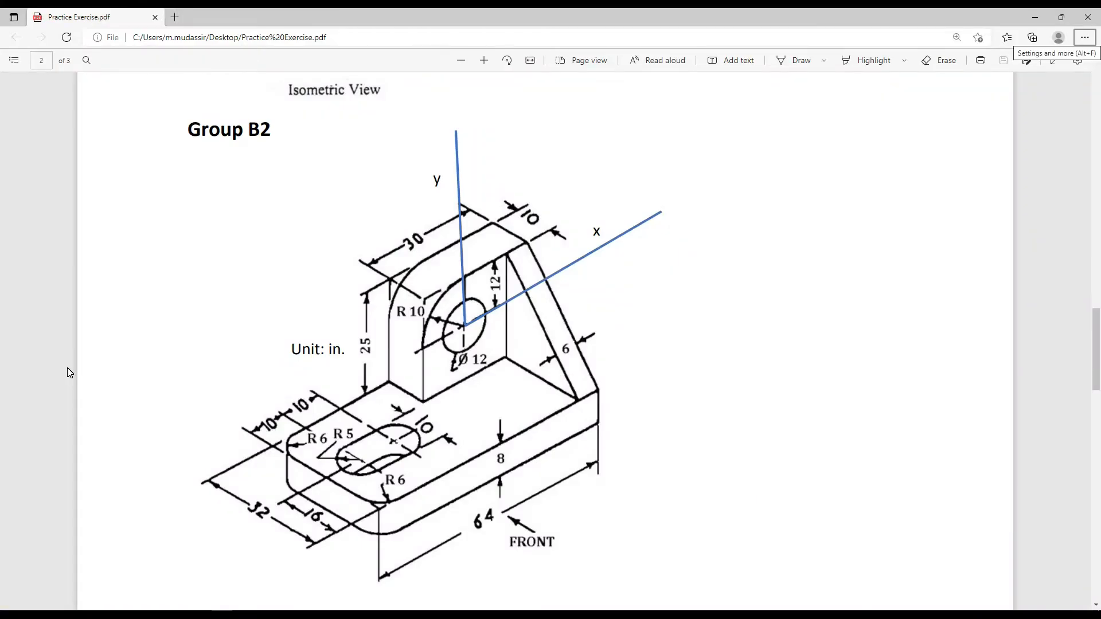
pyautogui.hotkey('alt', 'Tab')
pyautogui.click(62, 371)
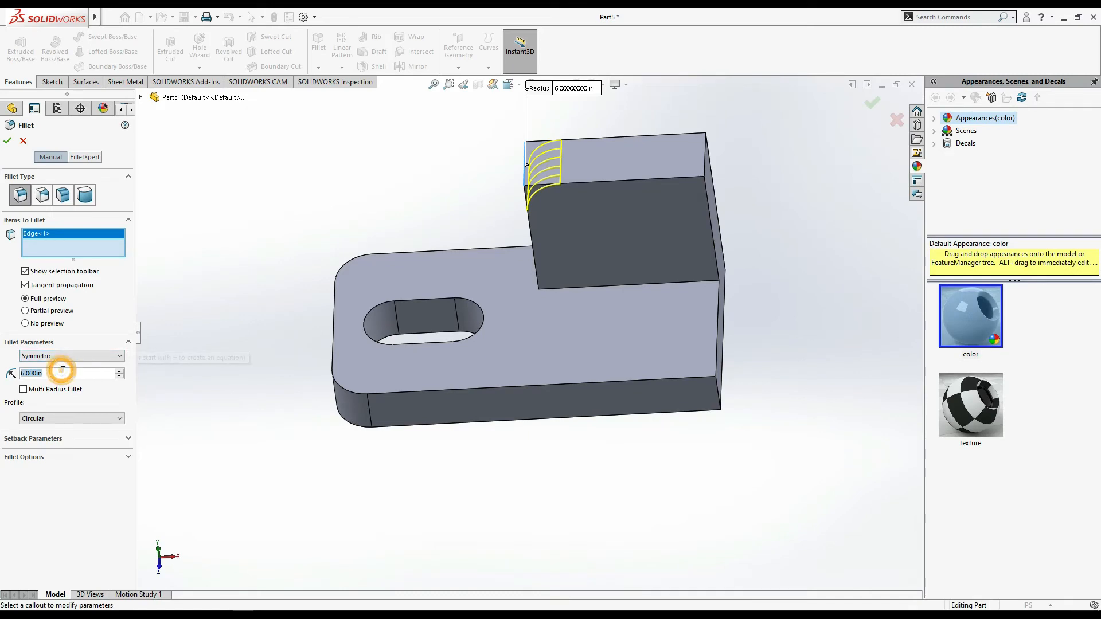
pyautogui.write('10')
pyautogui.press('Return')
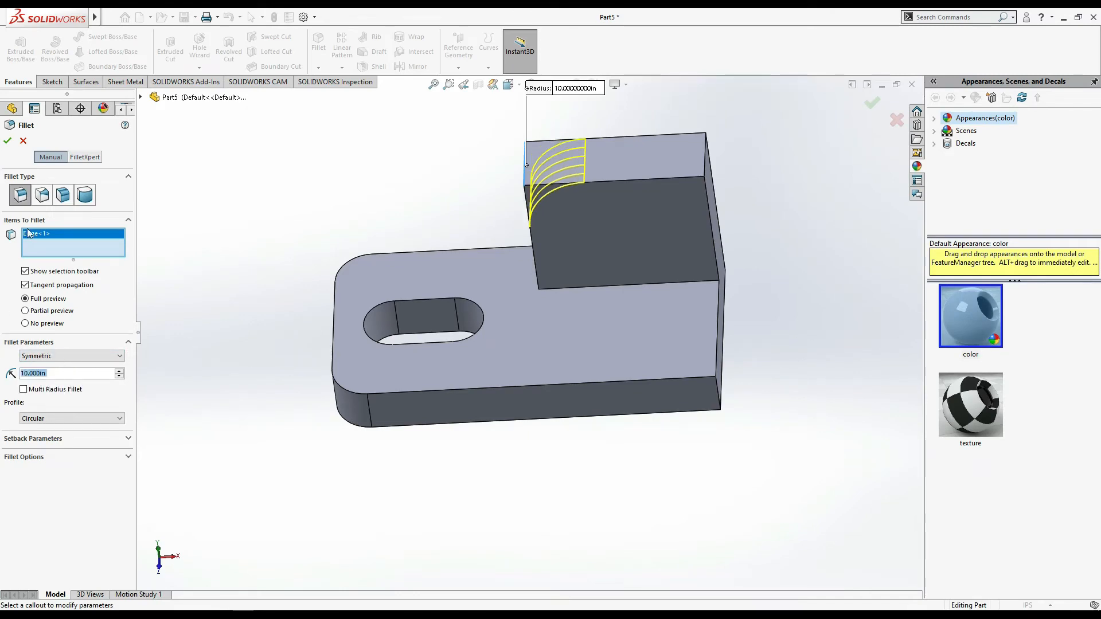
pyautogui.click(8, 142)
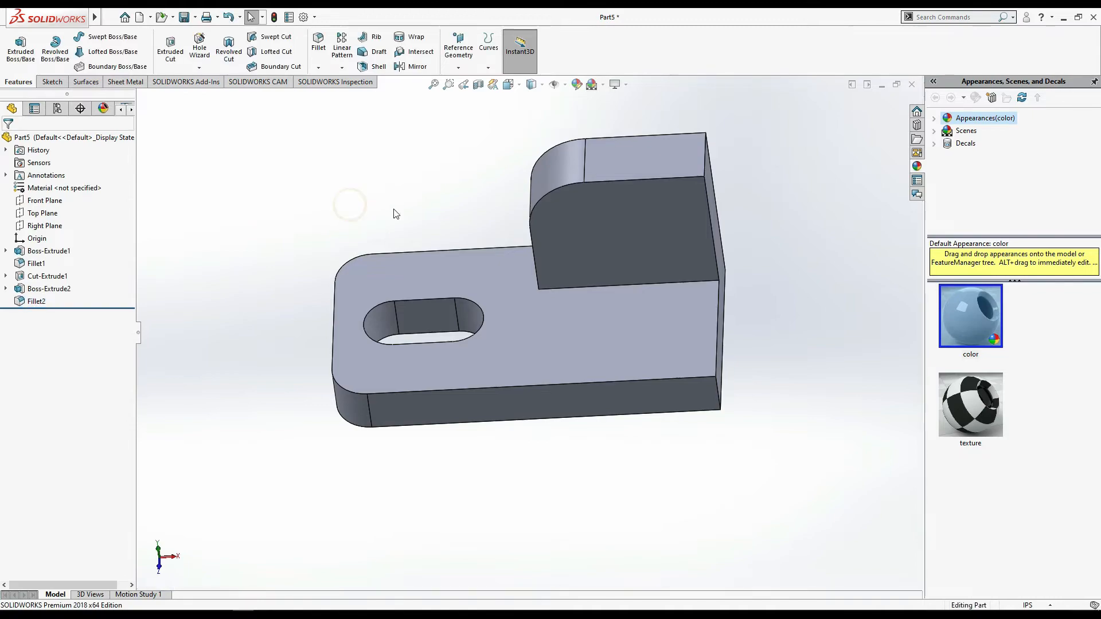
# Check the upright's hole in the PDF drawing and sketch a circle about 8.7 in in diameter on the upright's front face
pyautogui.hotkey('alt', 'Tab')
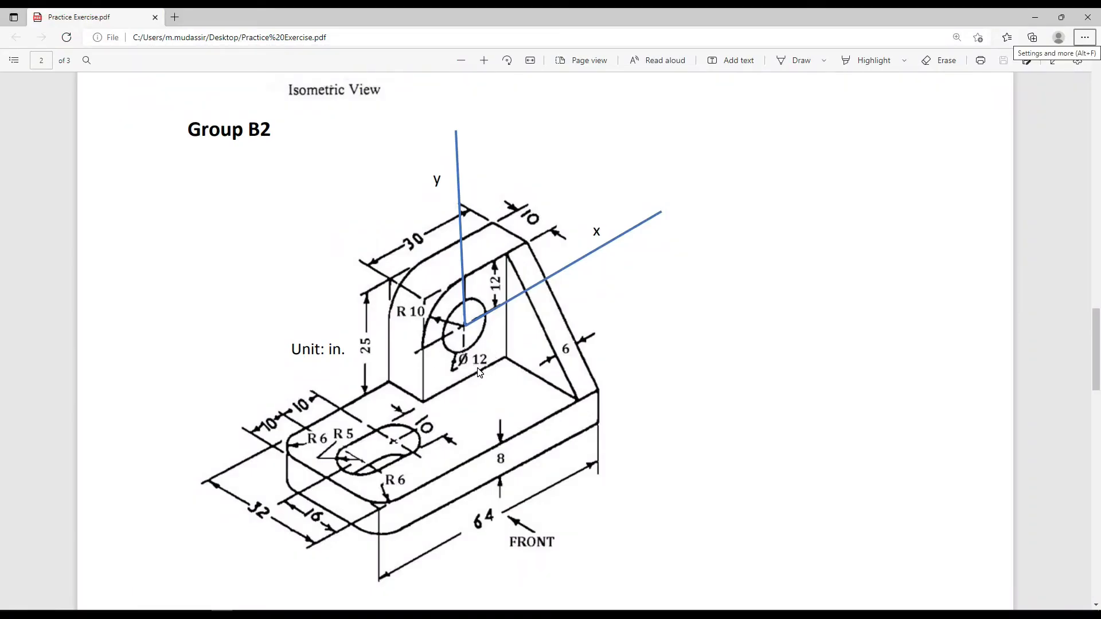
pyautogui.hotkey('alt', 'Tab')
pyautogui.click(642, 236)
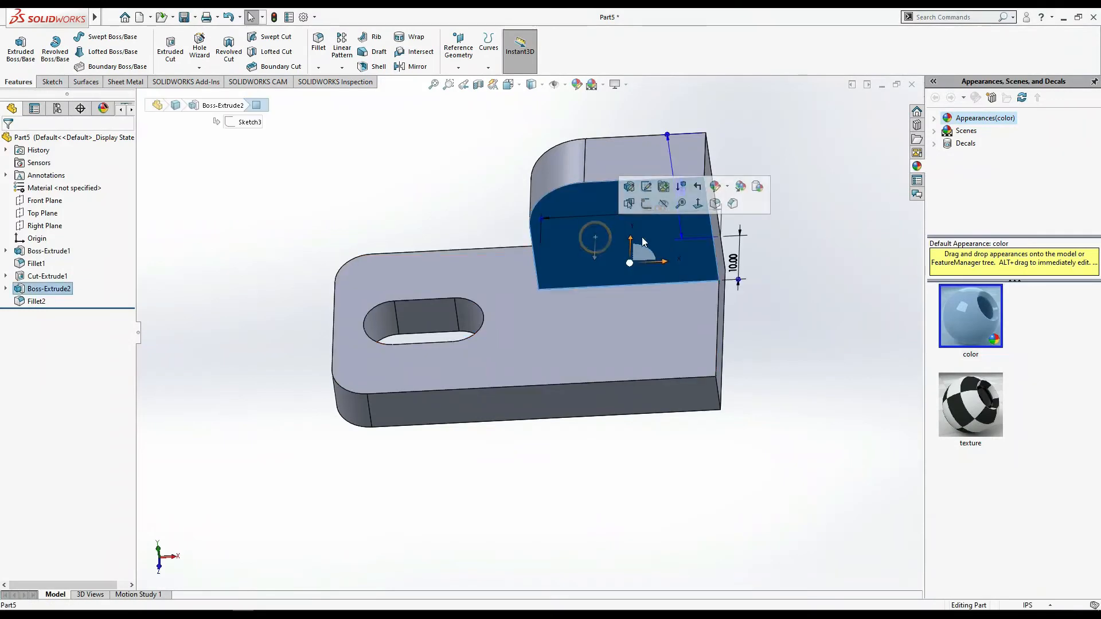
pyautogui.click(646, 205)
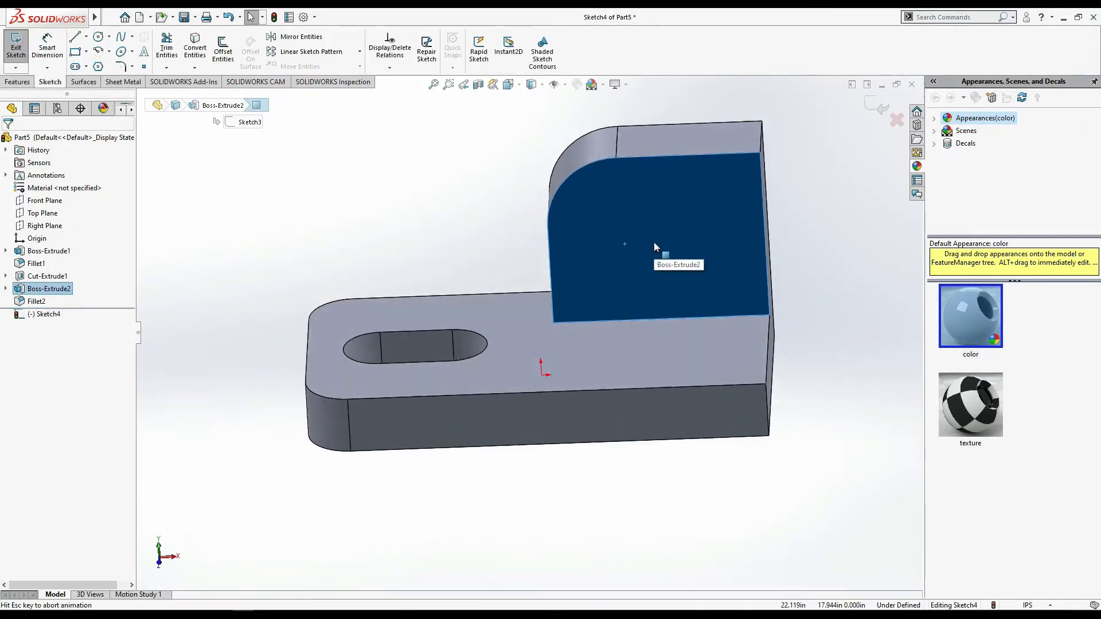
pyautogui.click(98, 38)
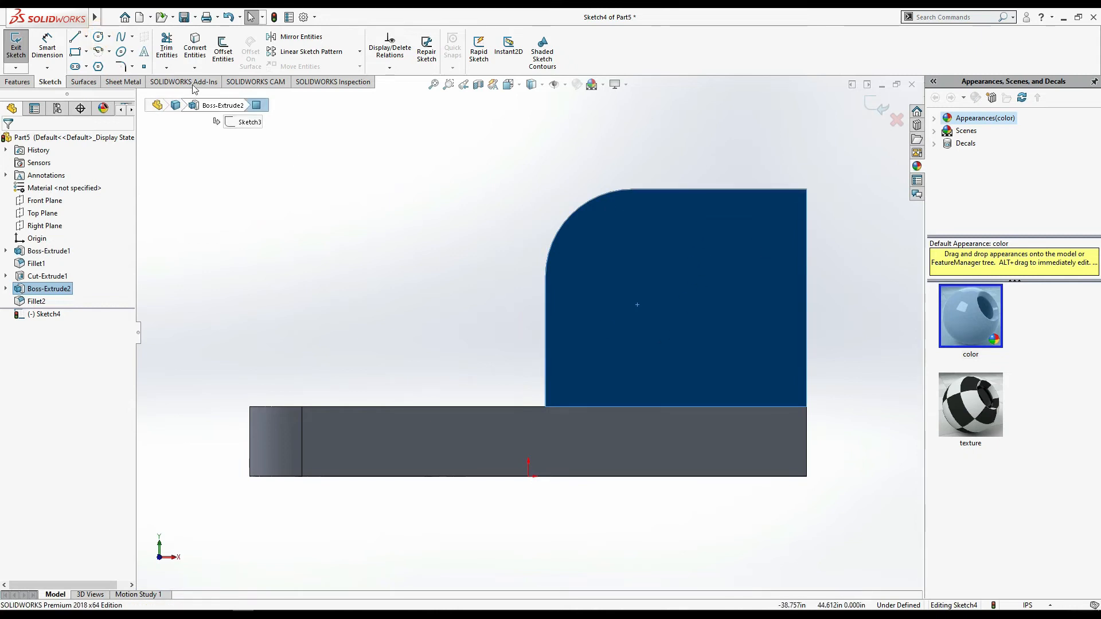
pyautogui.click(47, 67)
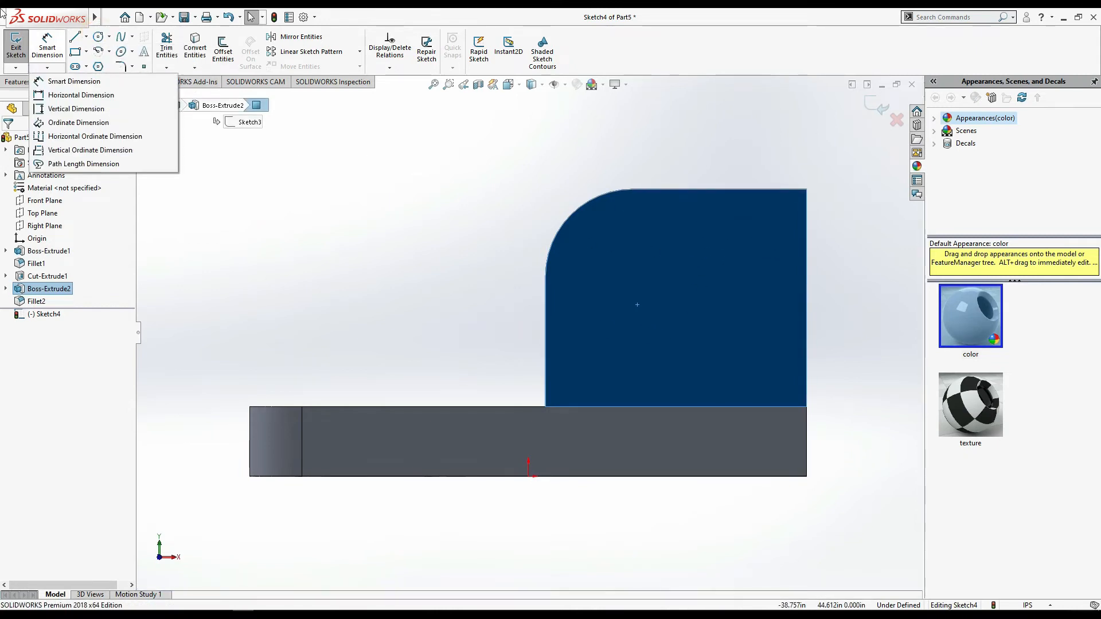
pyautogui.click(98, 36)
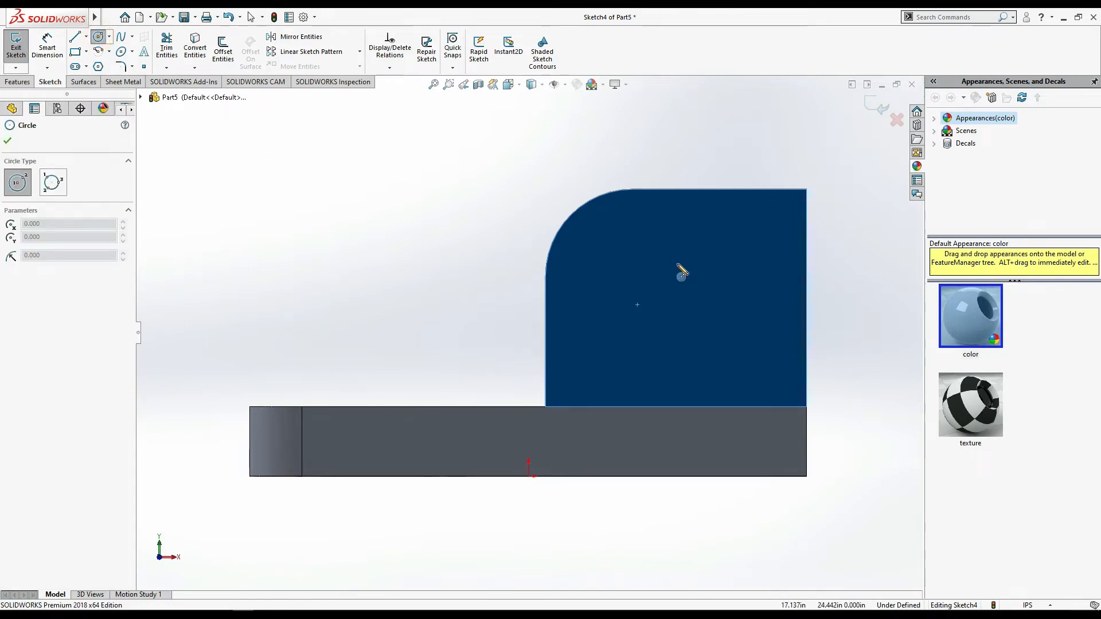
pyautogui.hotkey('alt', 'Tab')
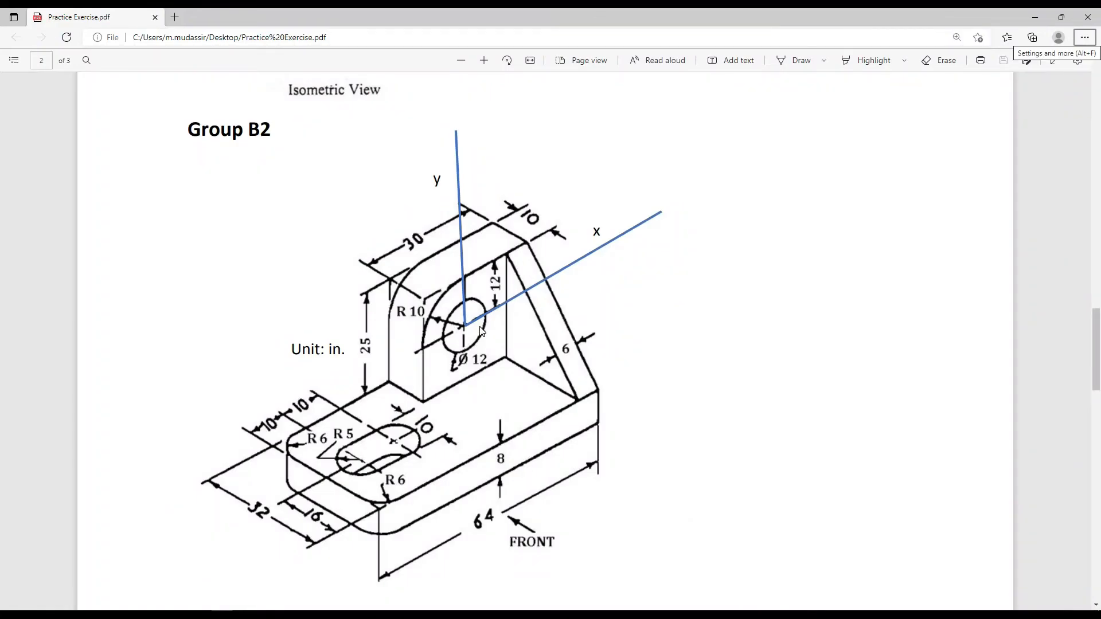
pyautogui.hotkey('alt', 'Tab')
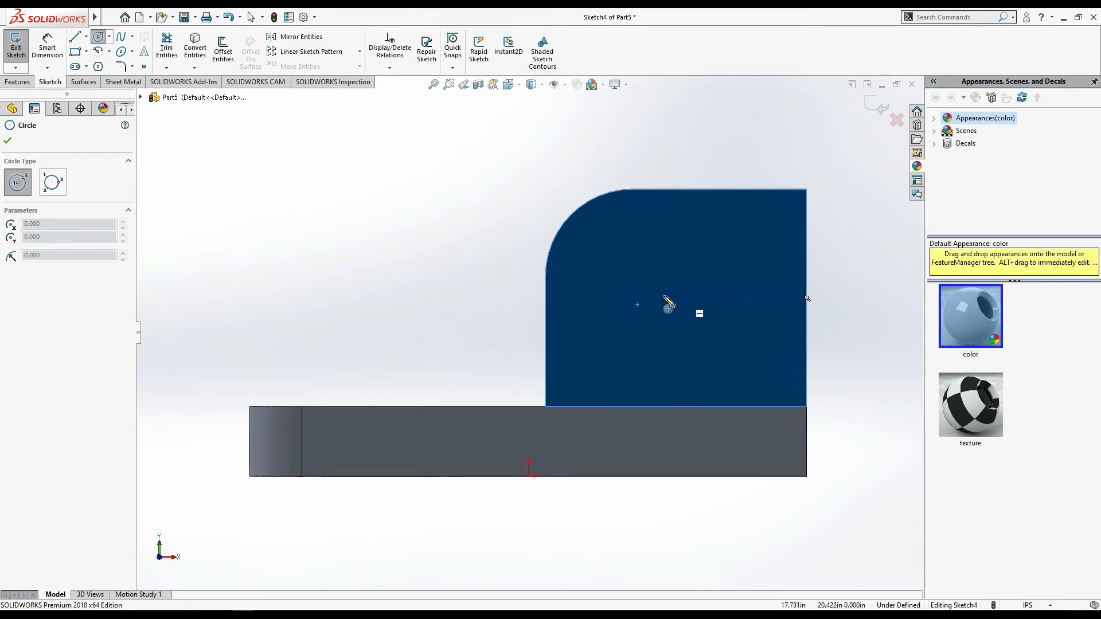
pyautogui.moveTo(675, 298); pyautogui.dragTo(674, 260)
# Check the hole's height in the PDF drawing and dimension the circle's centre 12 in below the upright's top edge
pyautogui.hotkey('alt', 'Tab')
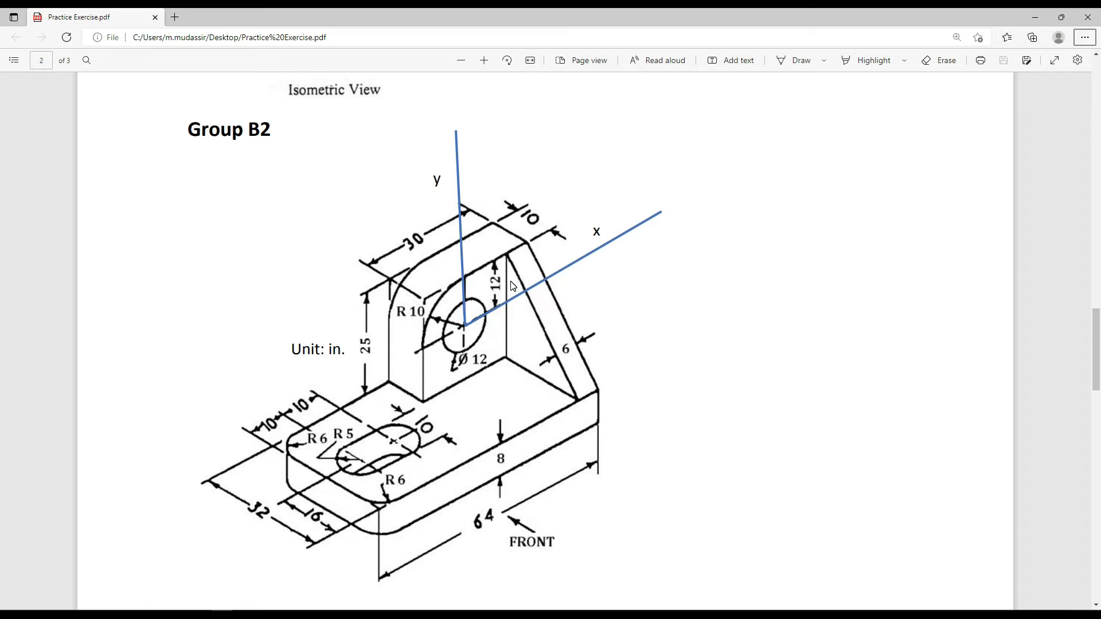
pyautogui.hotkey('alt', 'Tab')
pyautogui.press('d')
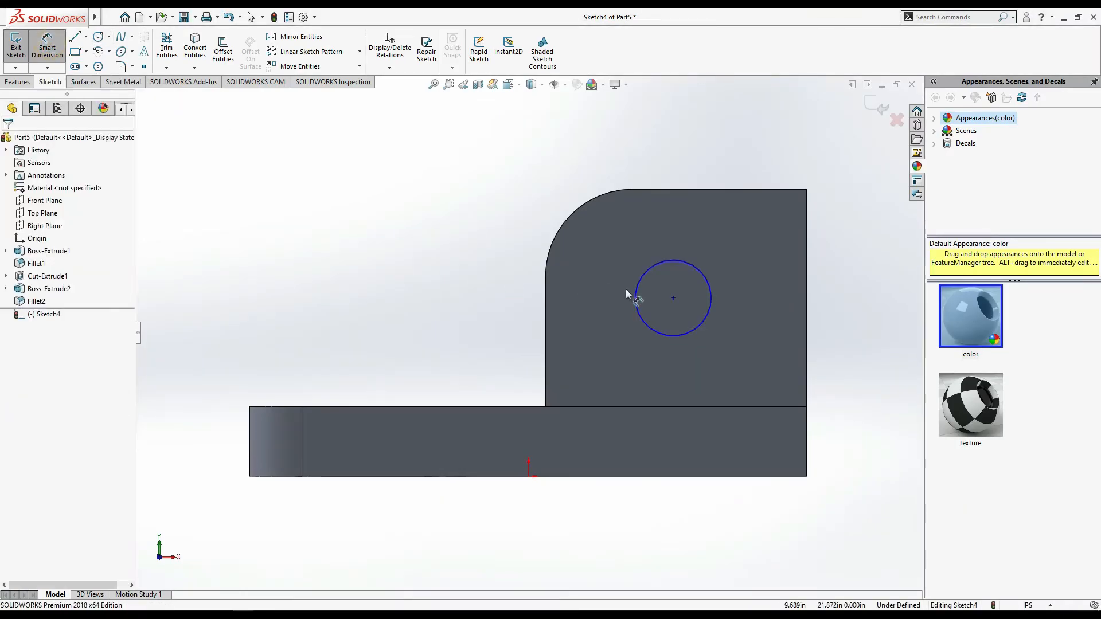
pyautogui.click(674, 299)
pyautogui.click(674, 190)
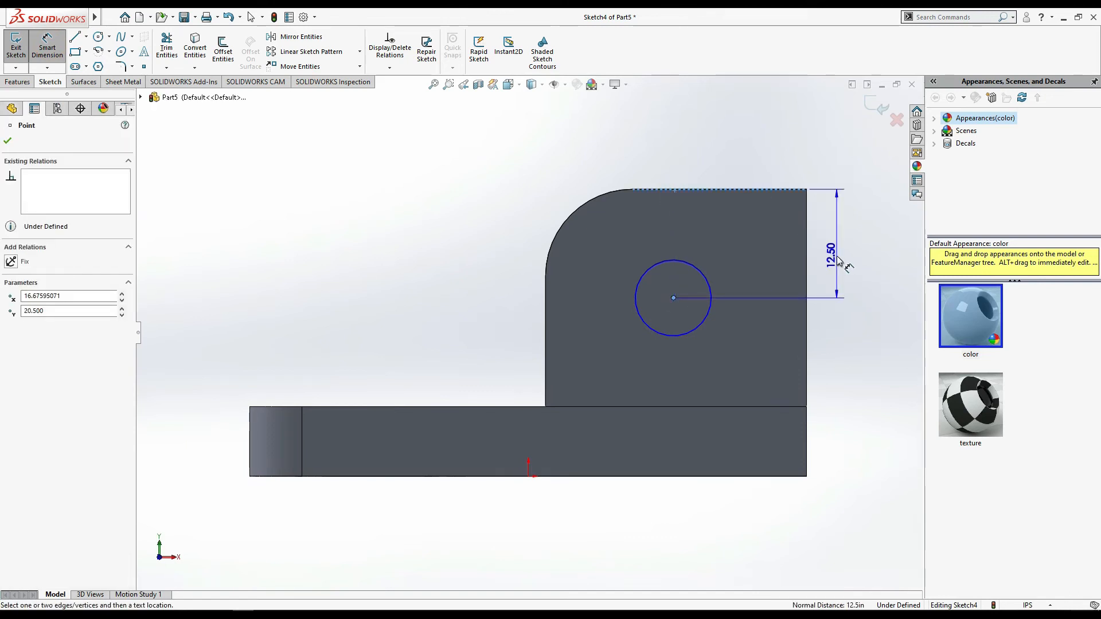
pyautogui.click(838, 260)
pyautogui.write('15')
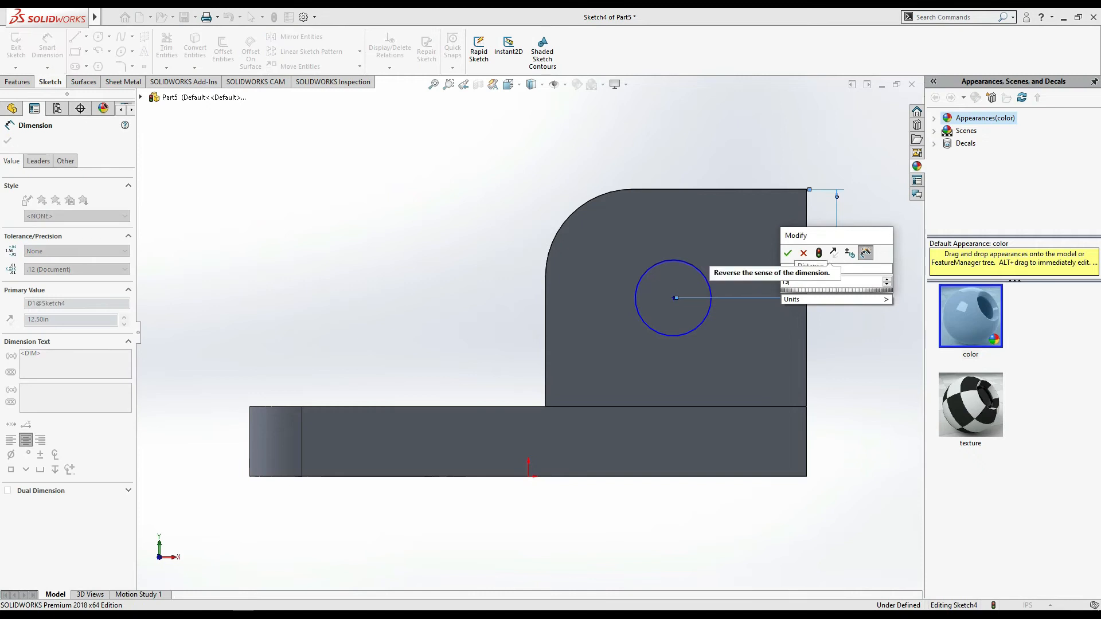
pyautogui.press('Return')
pyautogui.press('Escape')
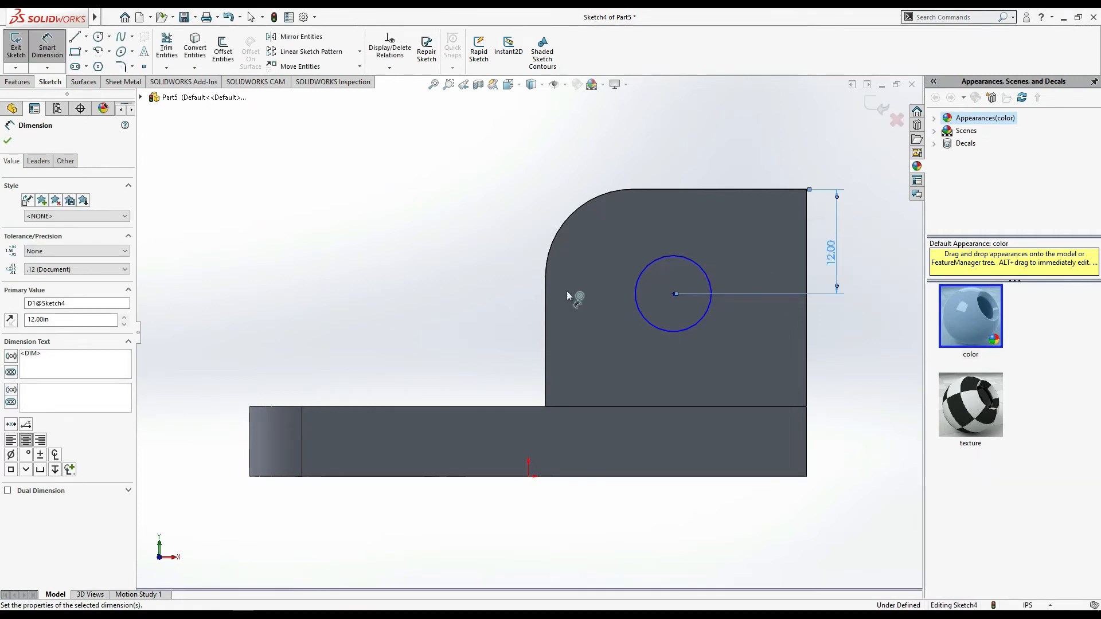
# Dimension the circle's diameter at 12 in
pyautogui.click(652, 263)
pyautogui.click(664, 284)
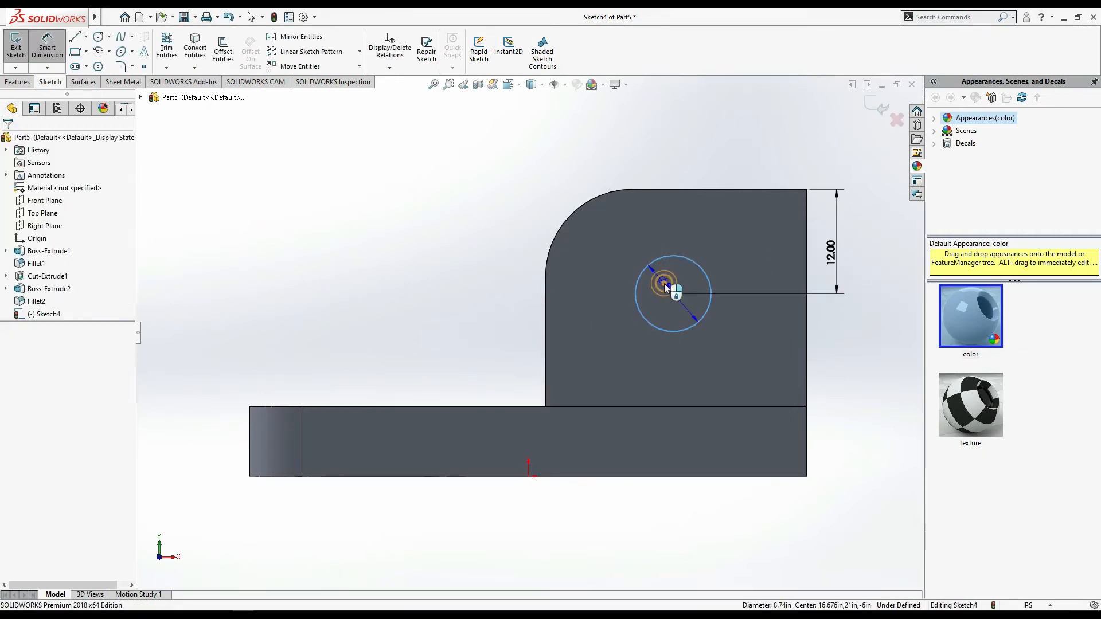
pyautogui.press('Return')
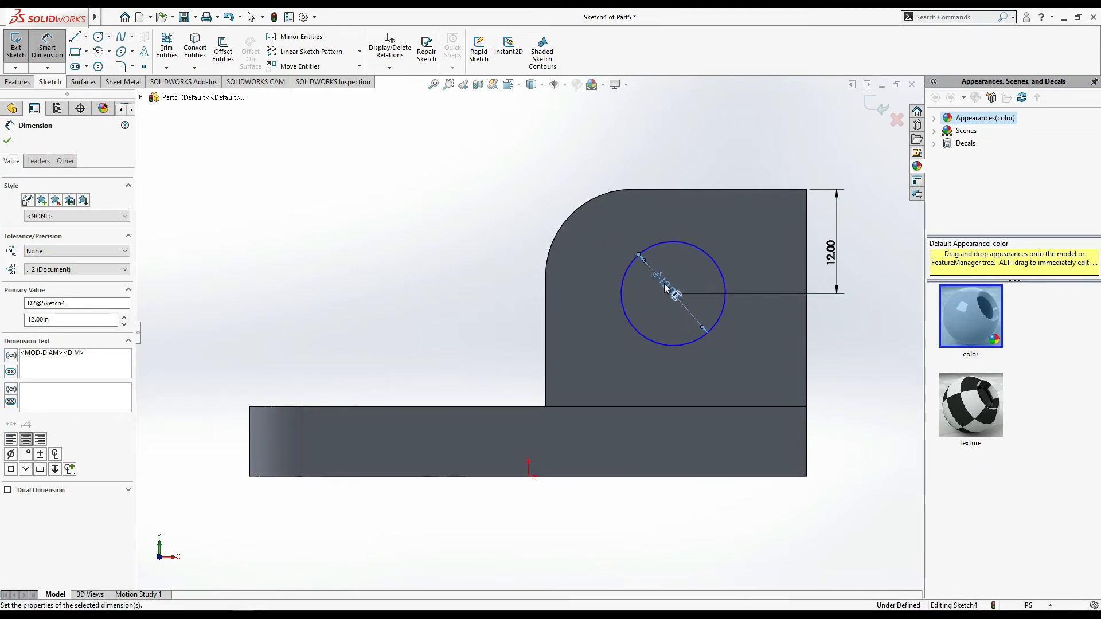
# Check the hole's horizontal location in the PDF drawing and move the diameter dimension's text outside the circle
pyautogui.hotkey('alt', 'Tab')
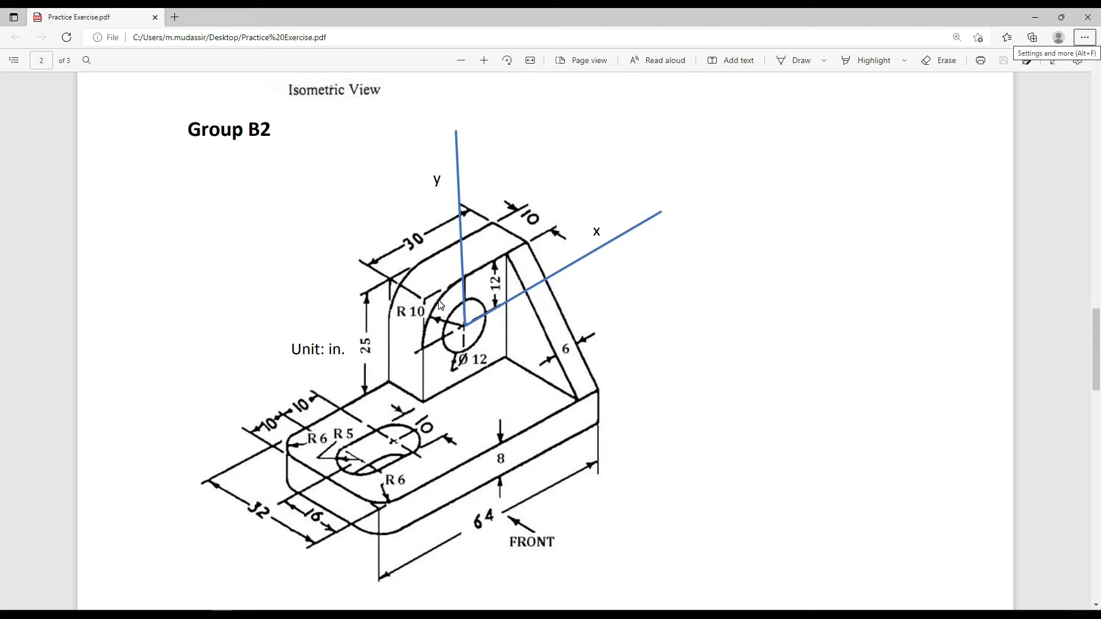
pyautogui.hotkey('alt', 'Tab')
pyautogui.click(597, 278)
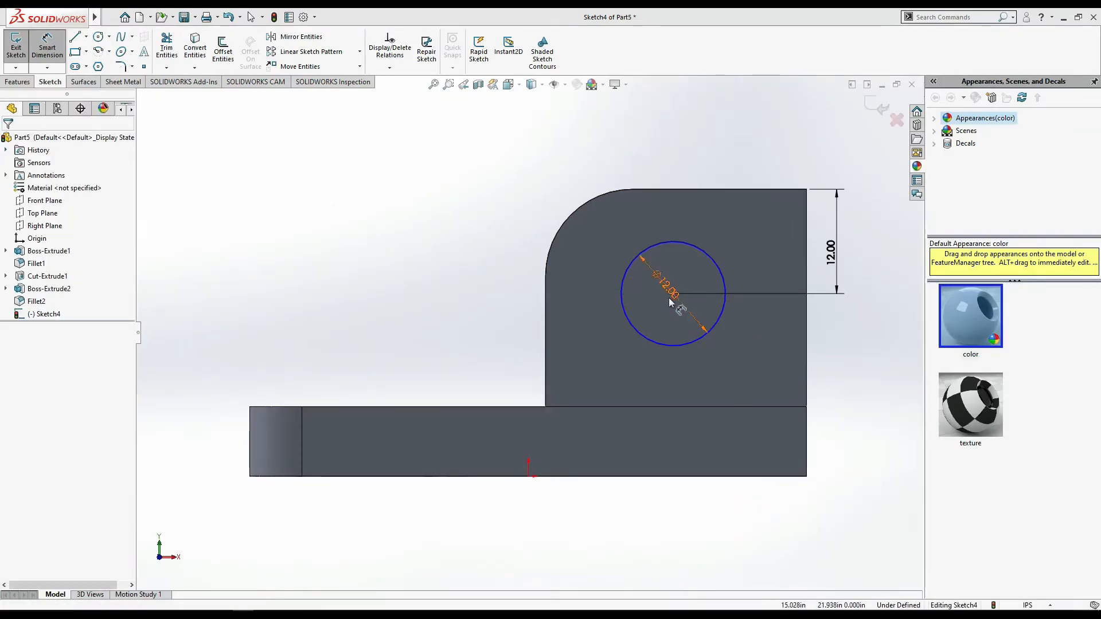
pyautogui.press('Escape')
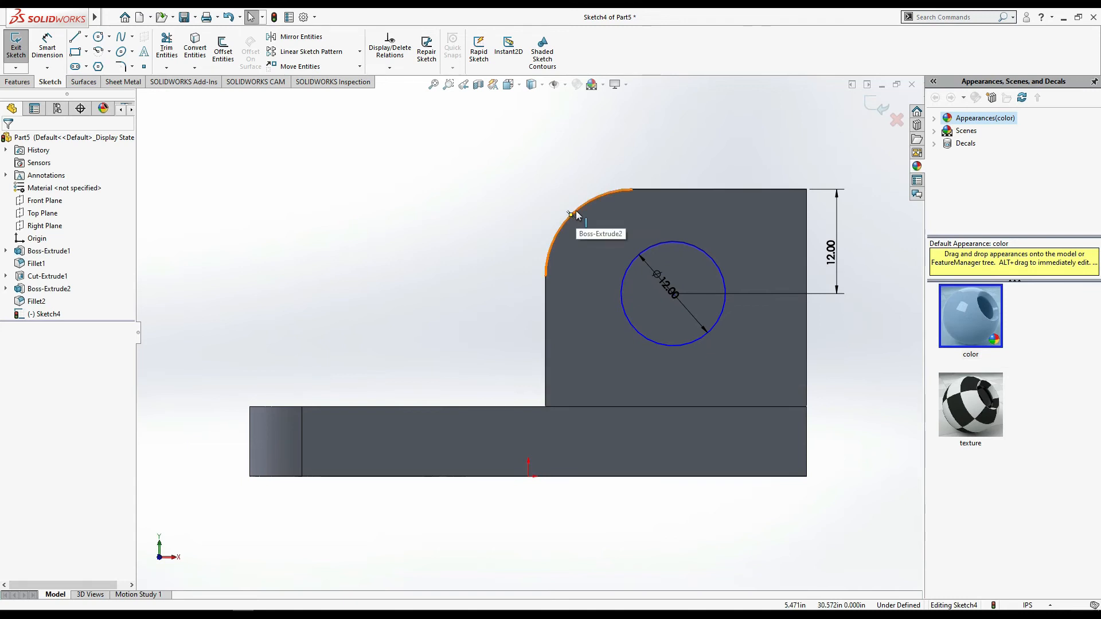
pyautogui.click(693, 246)
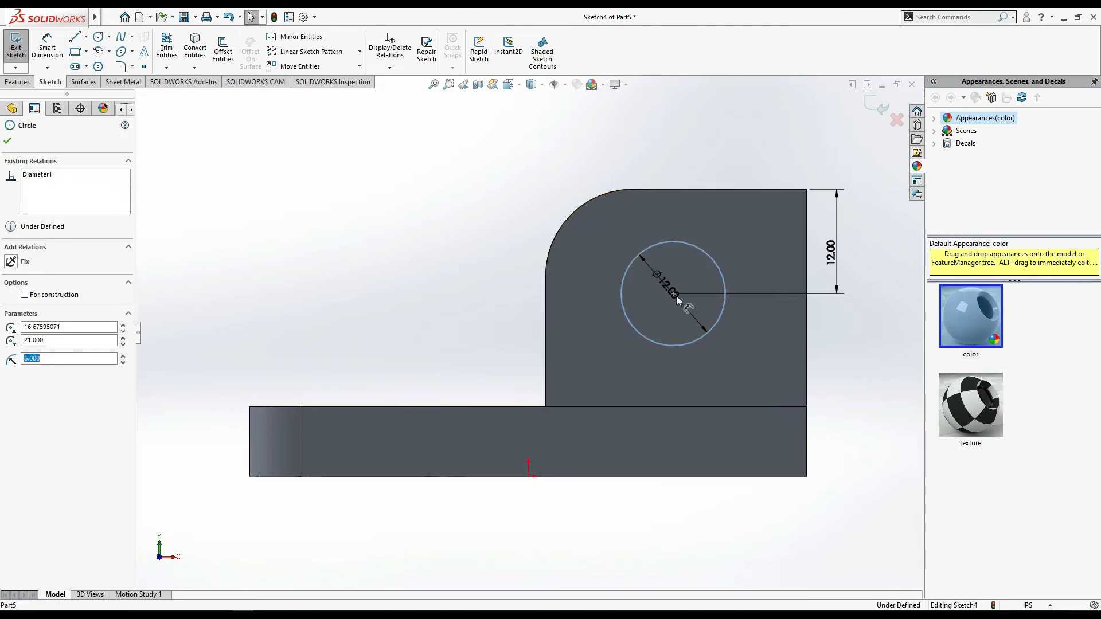
pyautogui.moveTo(674, 295); pyautogui.dragTo(745, 347)
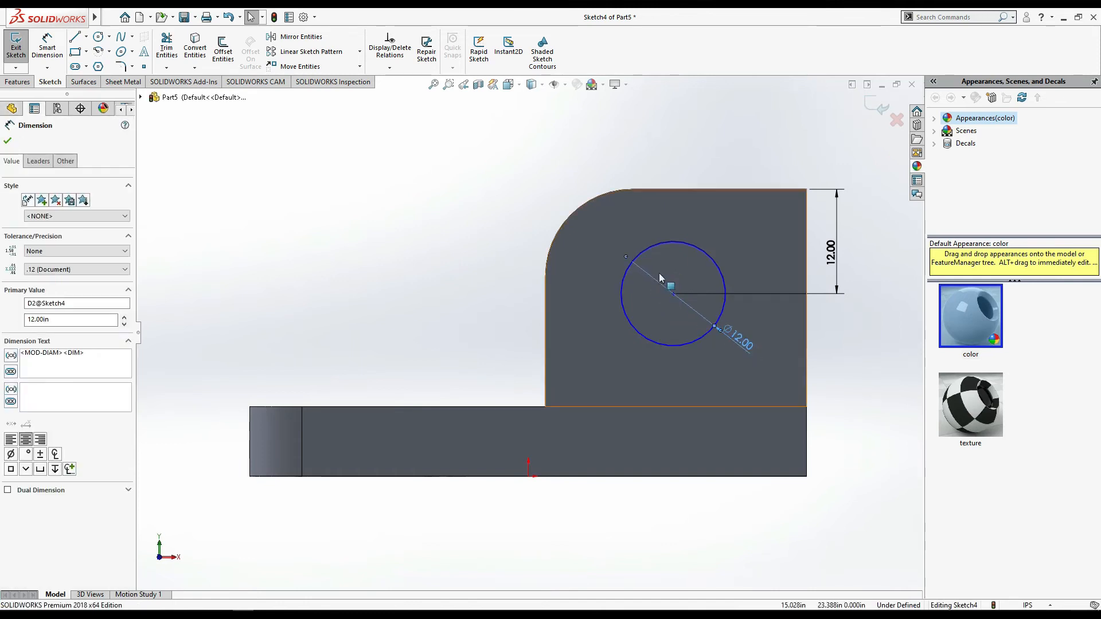
# Try sliding the circle horizontally into line with the rounded corner's centre and back toward the middle of the upright
pyautogui.moveTo(673, 294); pyautogui.dragTo(633, 274)
pyautogui.click(633, 293)
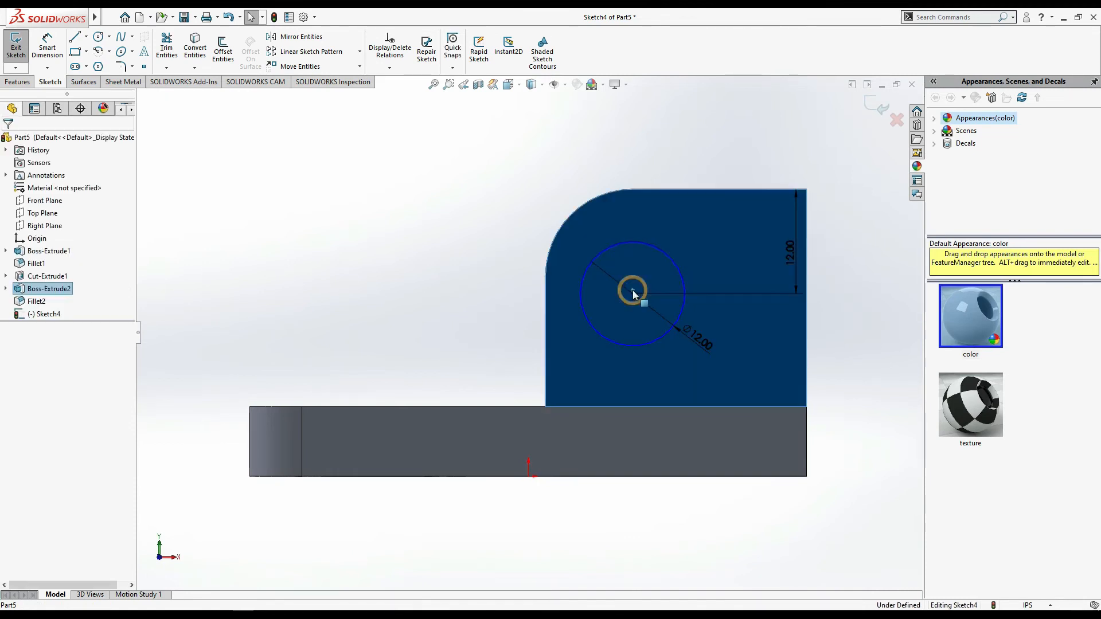
pyautogui.press('Escape')
pyautogui.click(597, 201)
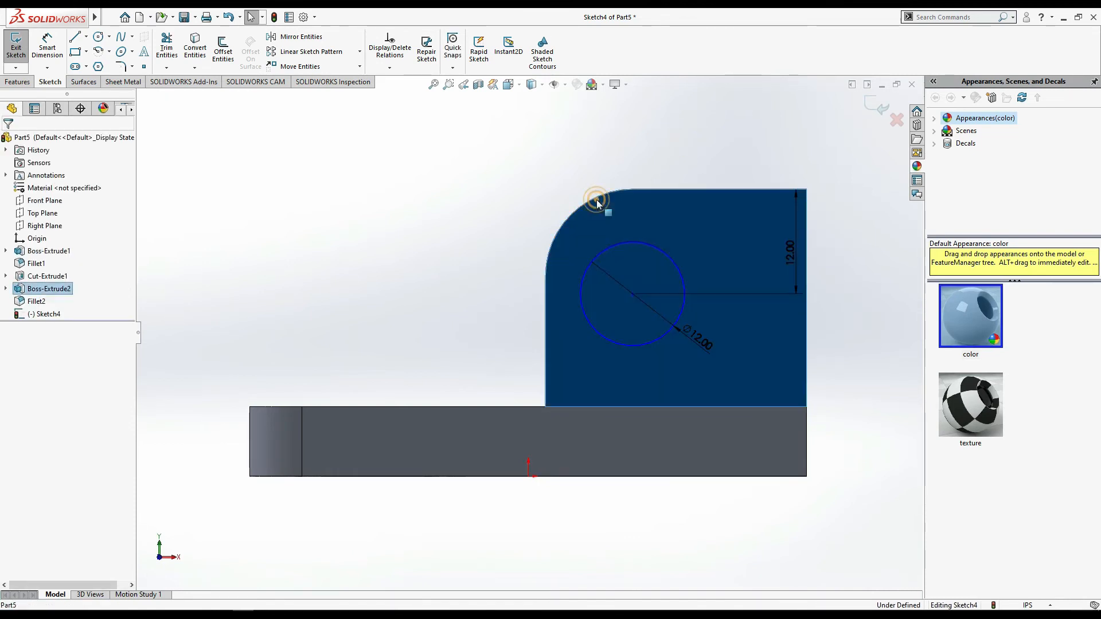
pyautogui.click(630, 156)
pyautogui.click(601, 196)
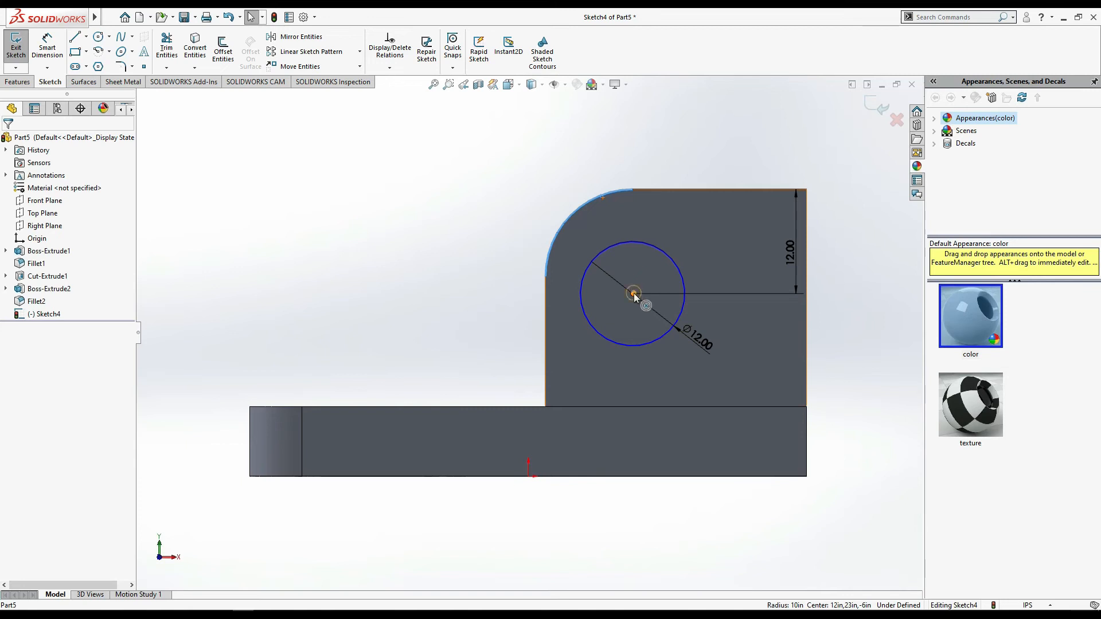
pyautogui.moveTo(635, 293); pyautogui.dragTo(689, 294)
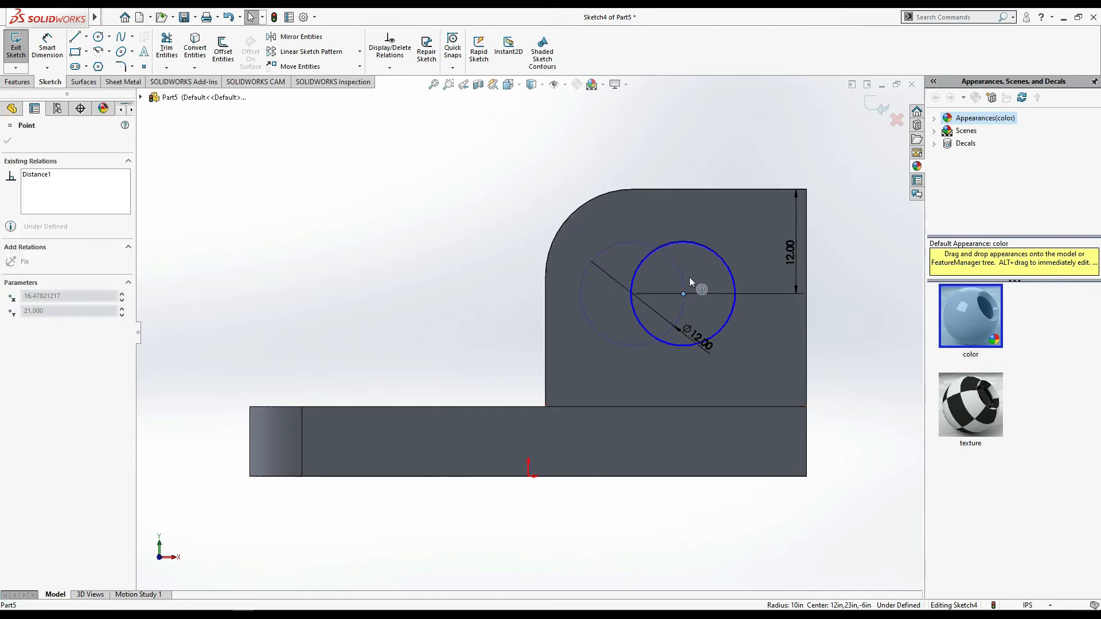
# Move the circle's centre horizontally to X 12 in, in line with the centre of the upright's rounded corner
pyautogui.click(587, 207)
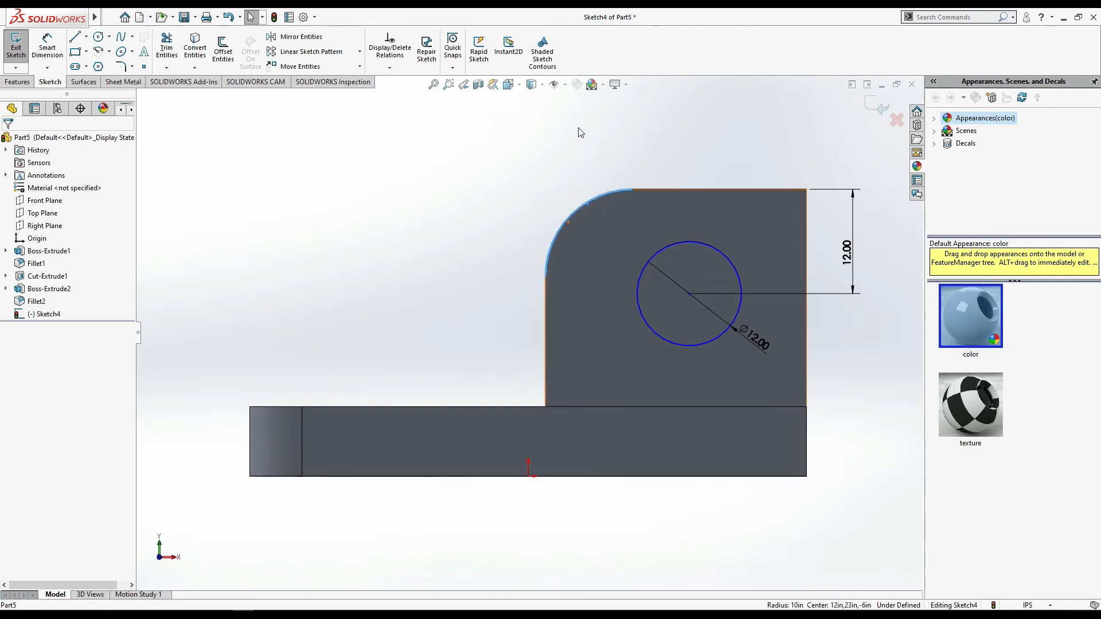
pyautogui.click(559, 84)
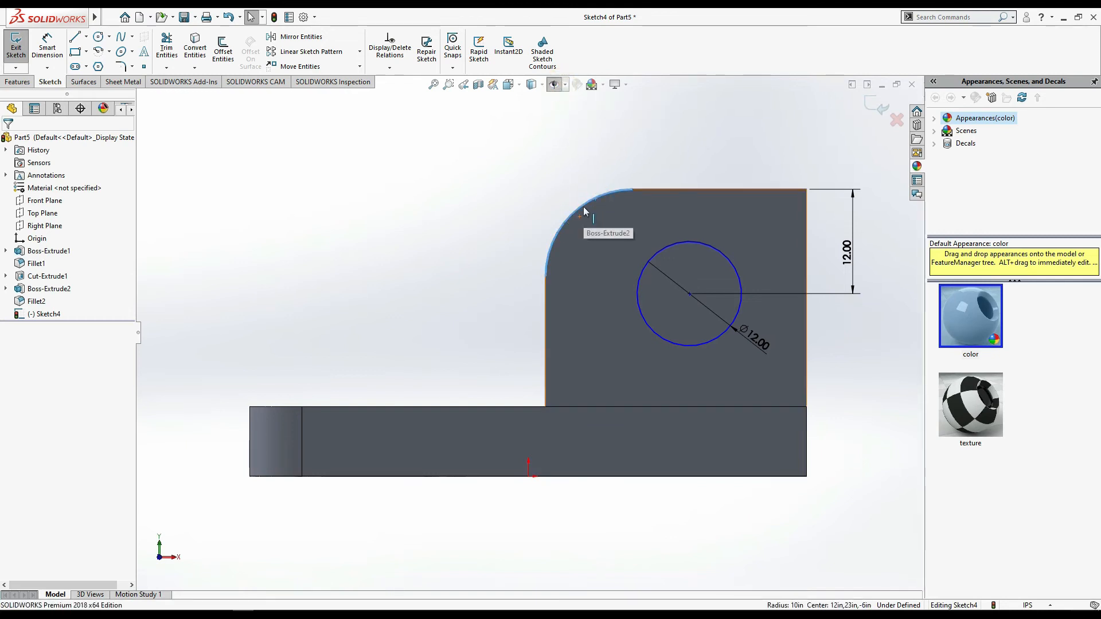
pyautogui.moveTo(689, 295); pyautogui.dragTo(632, 274)
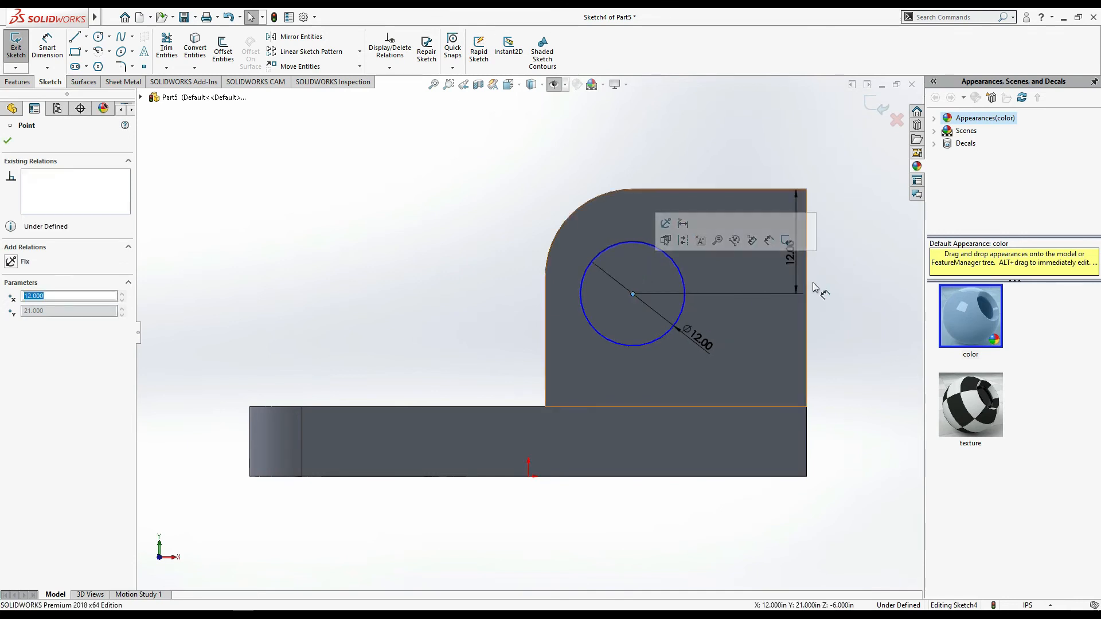
# Delete the circle's 12 in vertical dimension, snap its centre to the rounded corner's centre point, and check the placement against the PDF drawing
pyautogui.click(789, 255)
pyautogui.press('Delete')
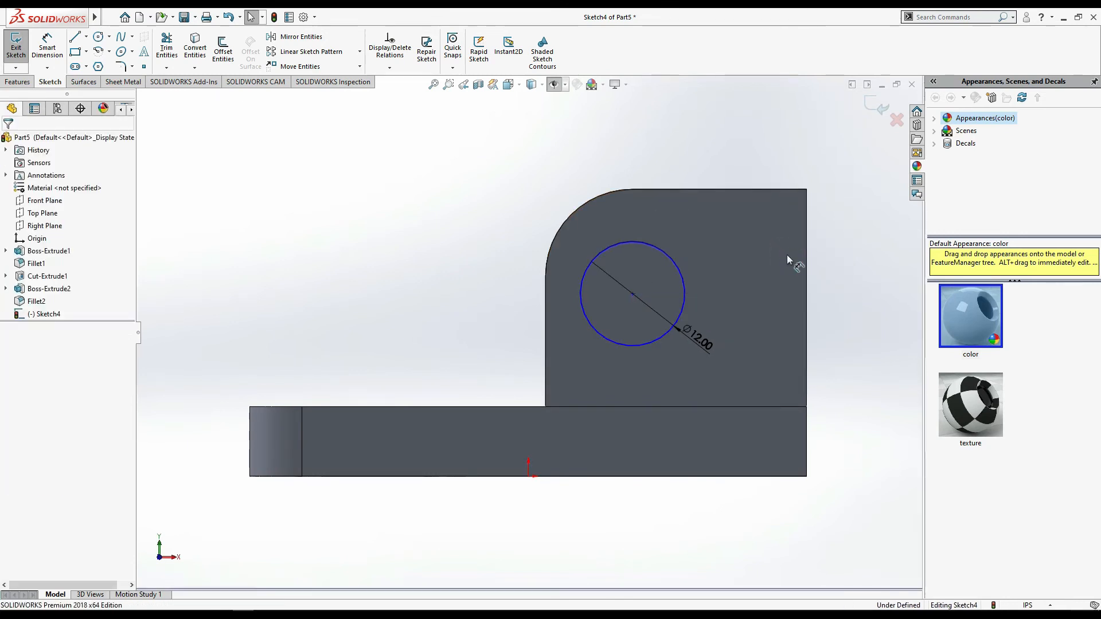
pyautogui.moveTo(633, 294)
pyautogui.mouseDown()
pyautogui.moveTo(634, 268)
pyautogui.moveTo(635, 287)
pyautogui.moveTo(585, 201)
pyautogui.moveTo(633, 275)
pyautogui.mouseUp()
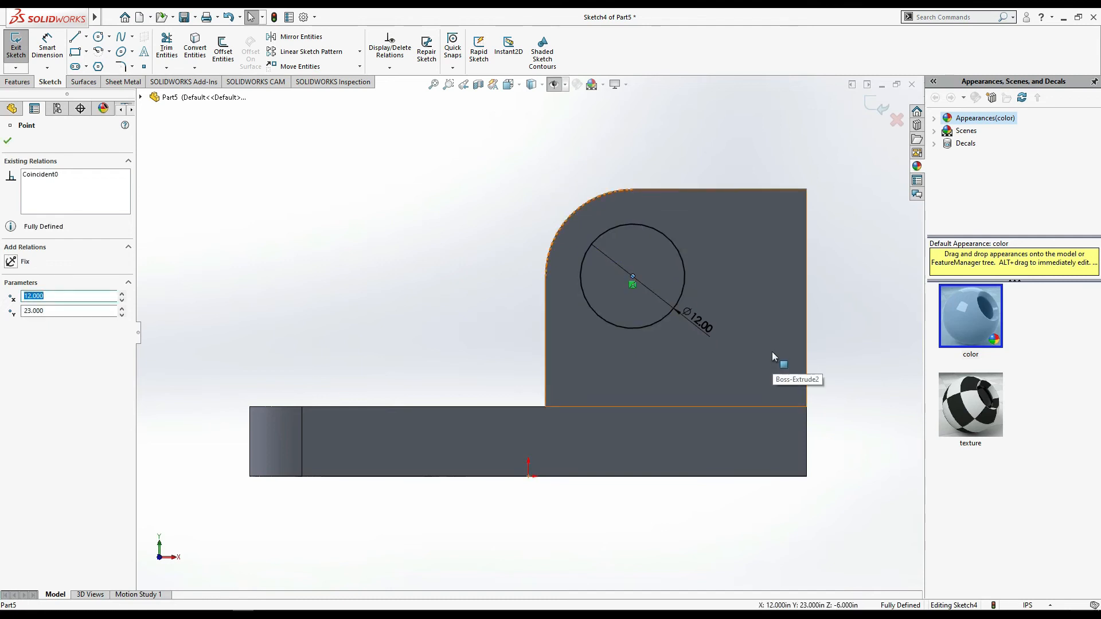
pyautogui.hotkey('alt', 'Tab')
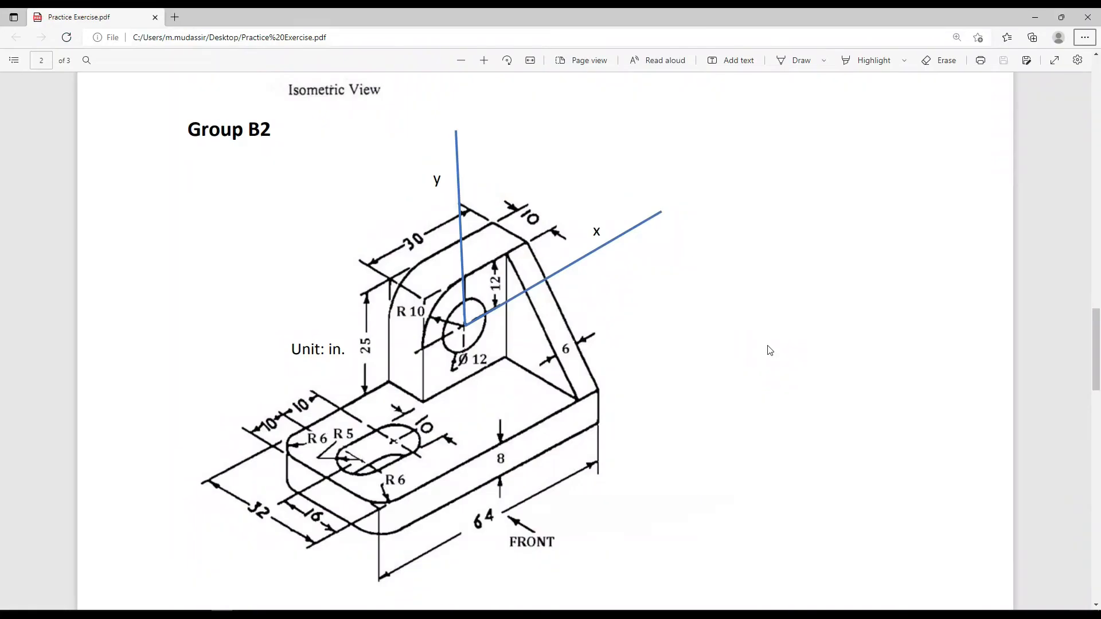
pyautogui.hotkey('alt', 'Tab')
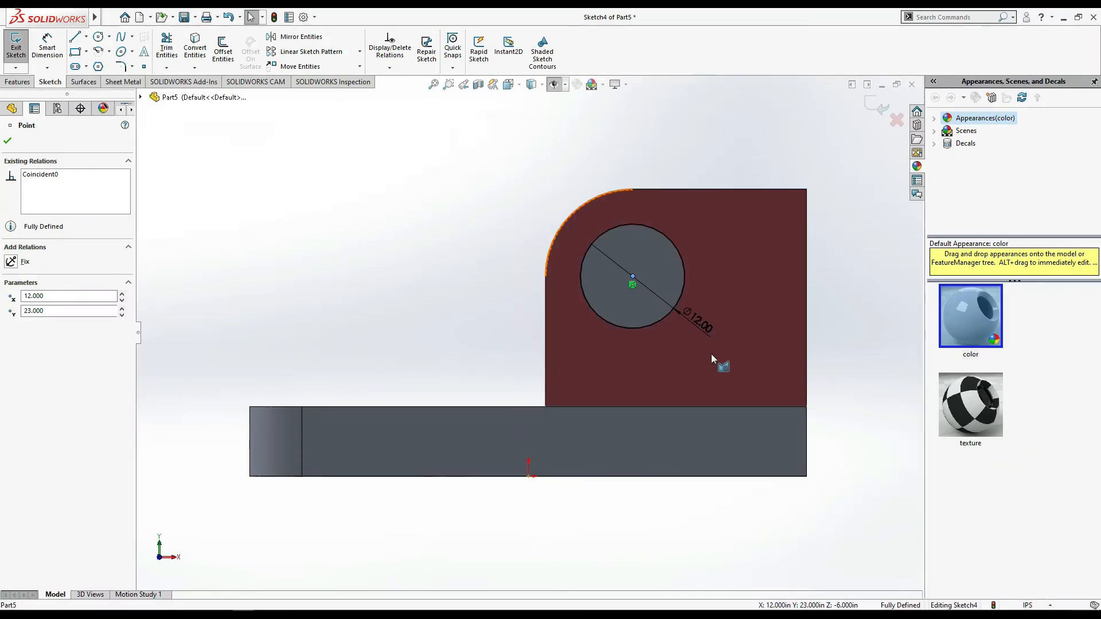
# Cut-extrude the 12 in circle through the upright with a Blind depth of 25 in
pyautogui.moveTo(390, 223); pyautogui.dragTo(418, 247, button='middle')
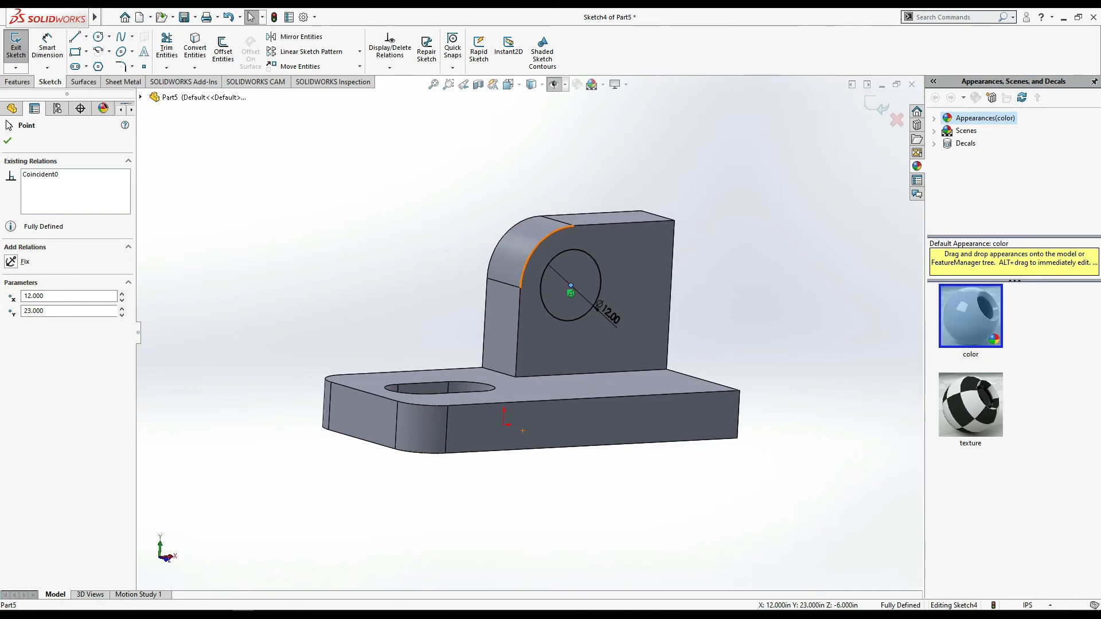
pyautogui.click(8, 141)
pyautogui.click(18, 82)
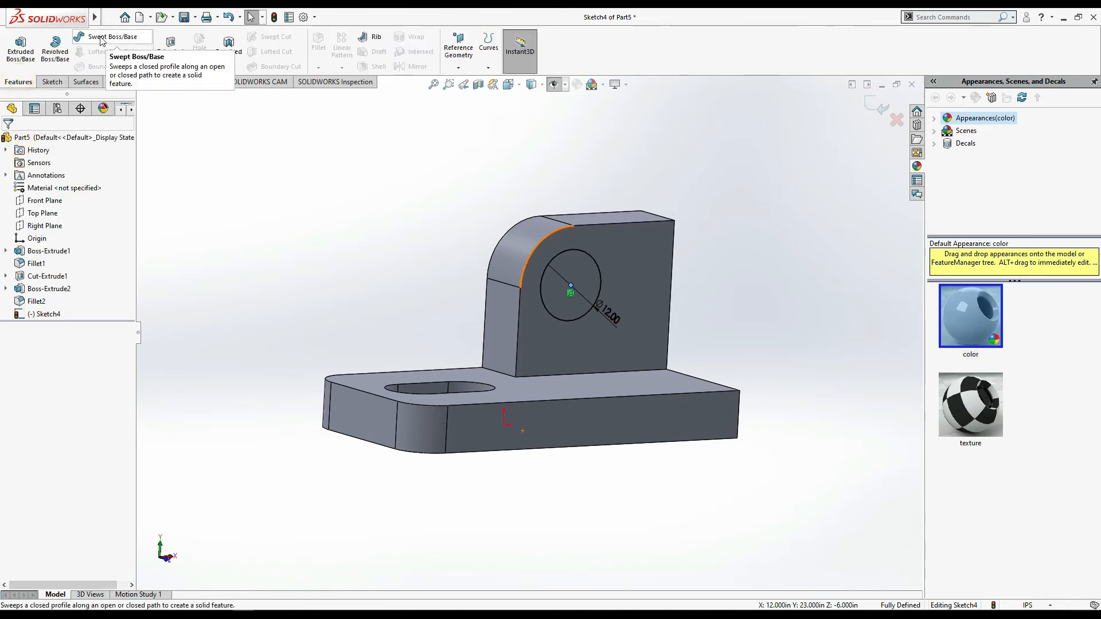
pyautogui.click(170, 45)
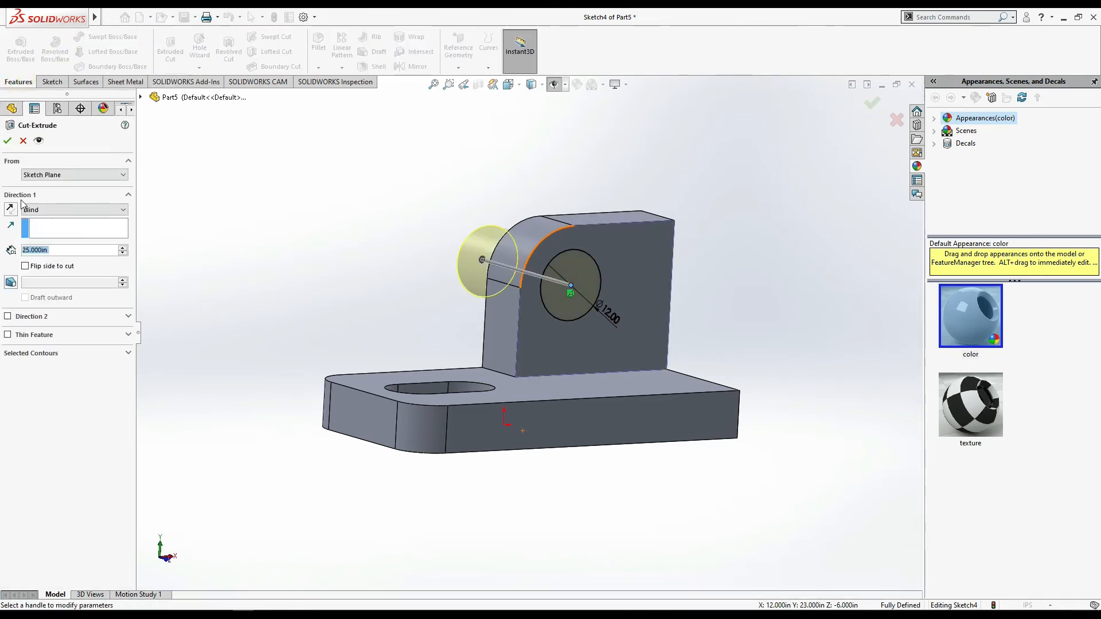
pyautogui.click(8, 140)
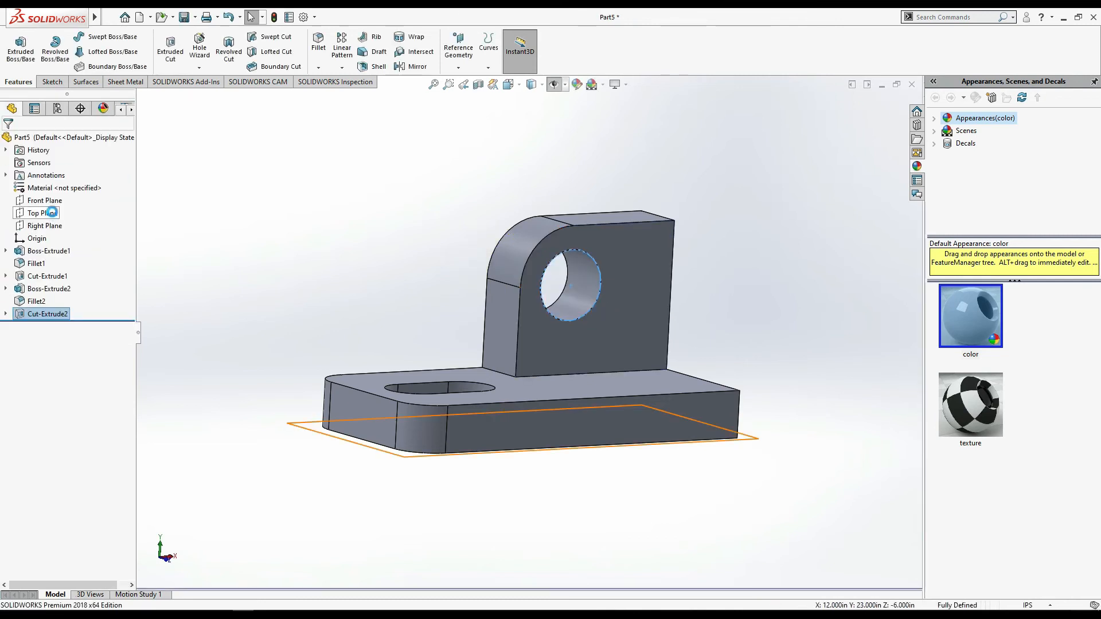
# Check the rib in the PDF drawing and start a sketch on the L-shaped end face formed by the base and upright
pyautogui.hotkey('alt', 'Tab')
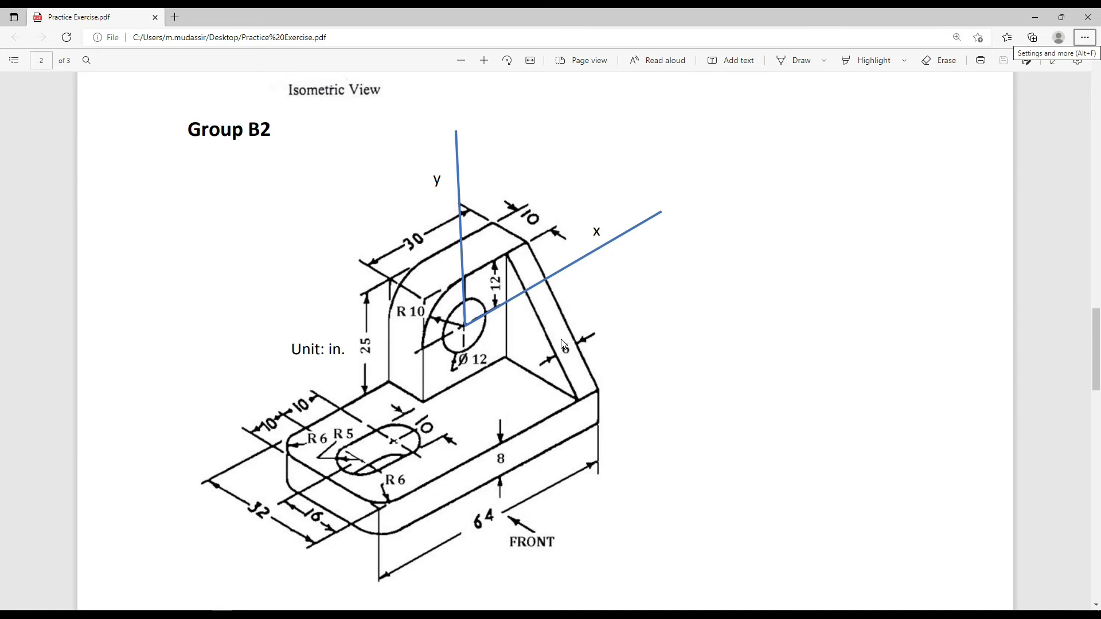
pyautogui.hotkey('alt', 'Tab')
pyautogui.moveTo(766, 325)
pyautogui.mouseDown(button='middle')
pyautogui.moveTo(653, 360)
pyautogui.moveTo(703, 399)
pyautogui.mouseUp(button='middle')
pyautogui.click(702, 395)
pyautogui.click(754, 359)
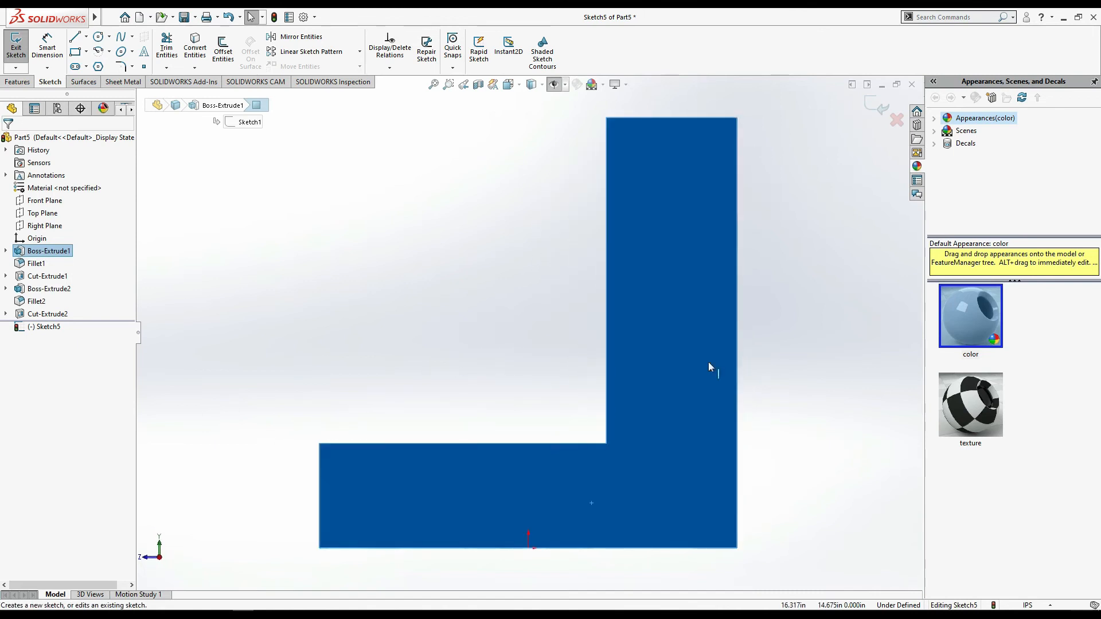
# Sketch a closed triangle from the base's outer upper corner to the inner corner and up to the upright's upper front corner
pyautogui.click(75, 39)
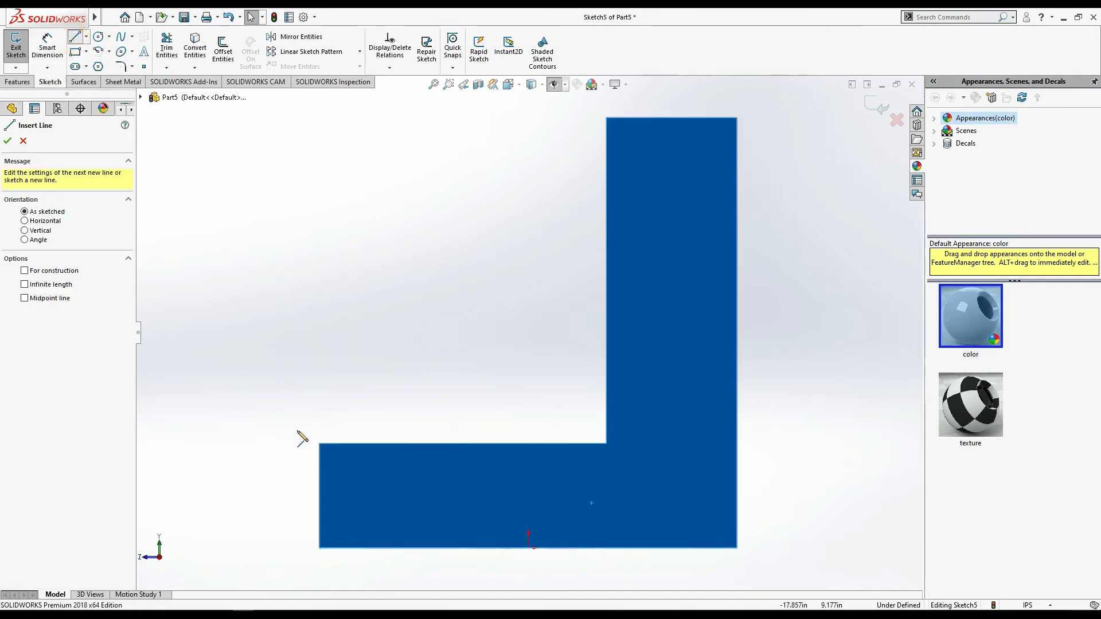
pyautogui.click(319, 445)
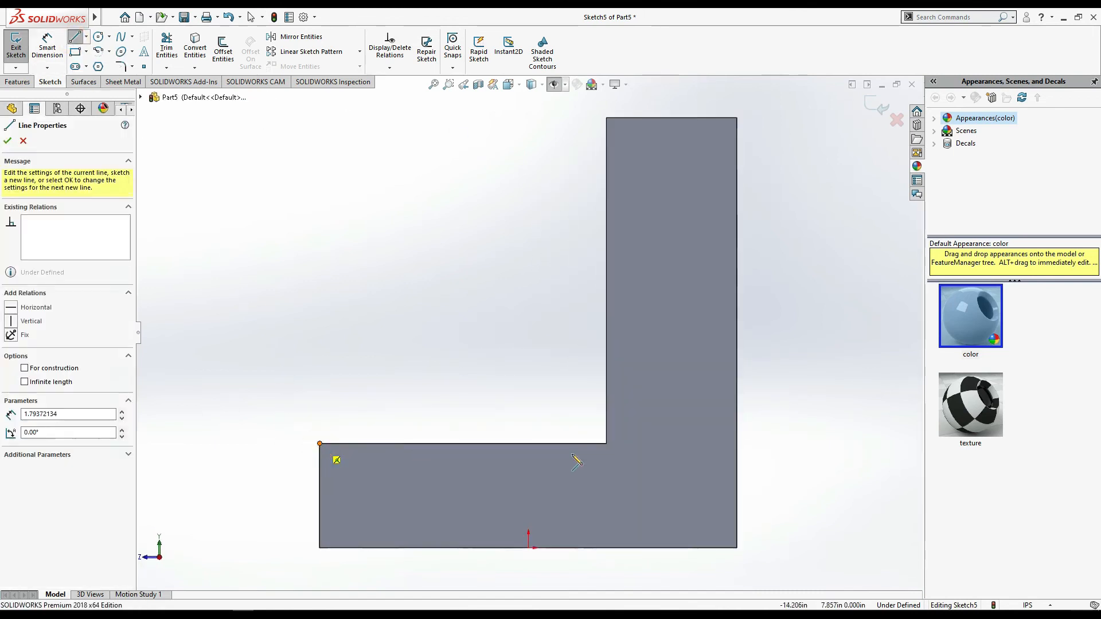
pyautogui.click(606, 443)
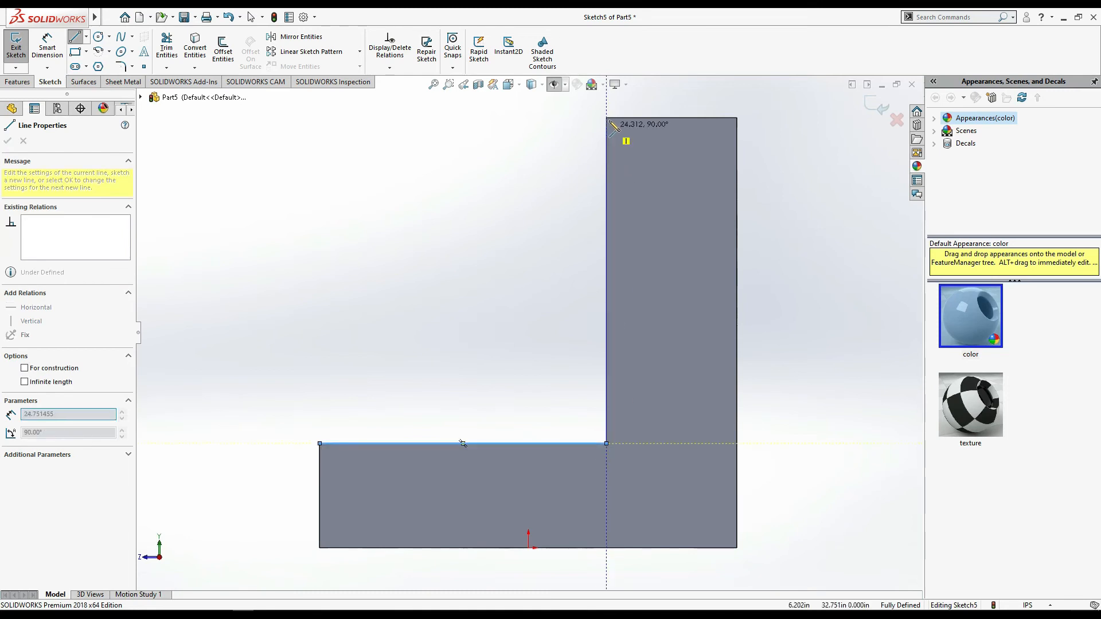
pyautogui.click(606, 118)
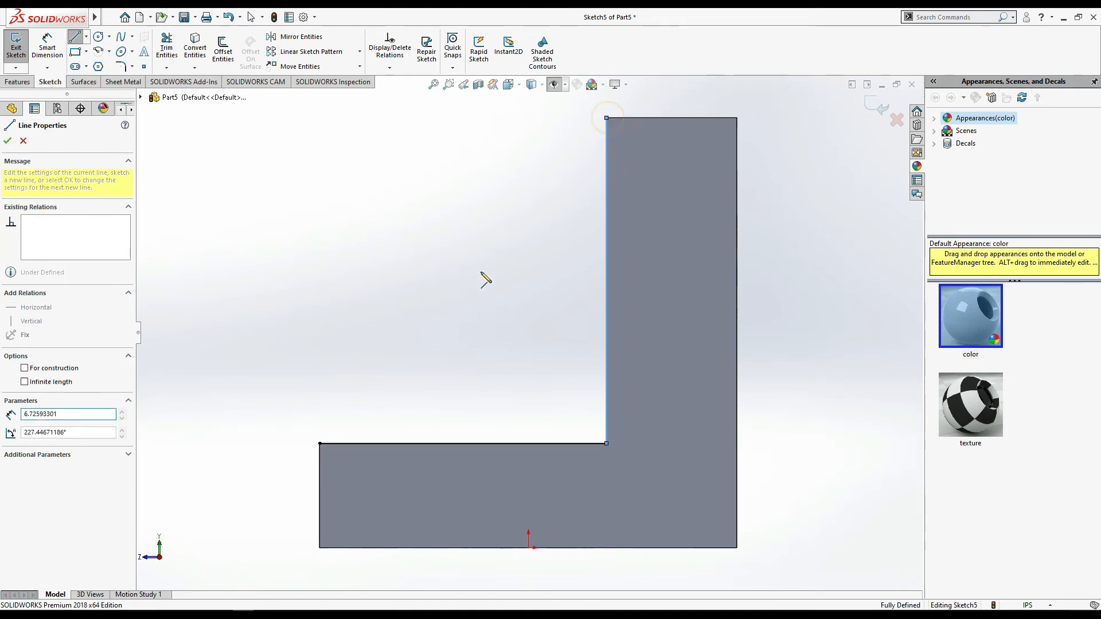
pyautogui.click(320, 444)
pyautogui.press('Escape')
pyautogui.scroll(3, 262, 284)
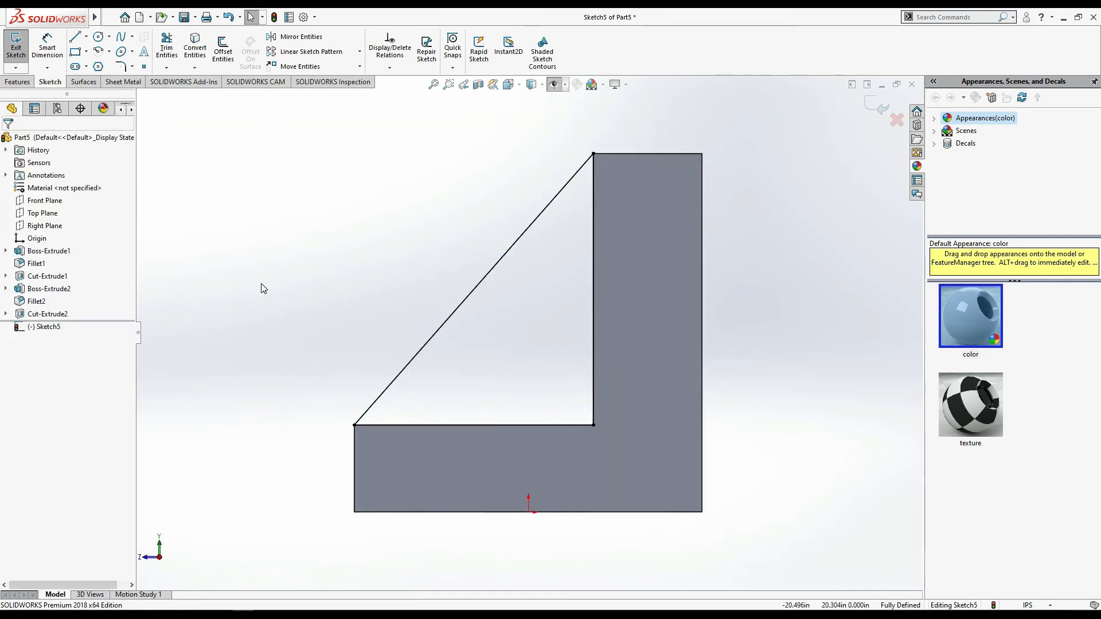
# Check the rib thickness in the drawing and extrude the triangle 6 in, Blind, with the direction reversed inward over the base
pyautogui.moveTo(262, 285); pyautogui.dragTo(368, 301, button='middle')
pyautogui.hotkey('alt', 'Tab')
pyautogui.hotkey('alt', 'Tab')
pyautogui.click(28, 84)
pyautogui.click(21, 49)
pyautogui.write('6')
pyautogui.press('Return')
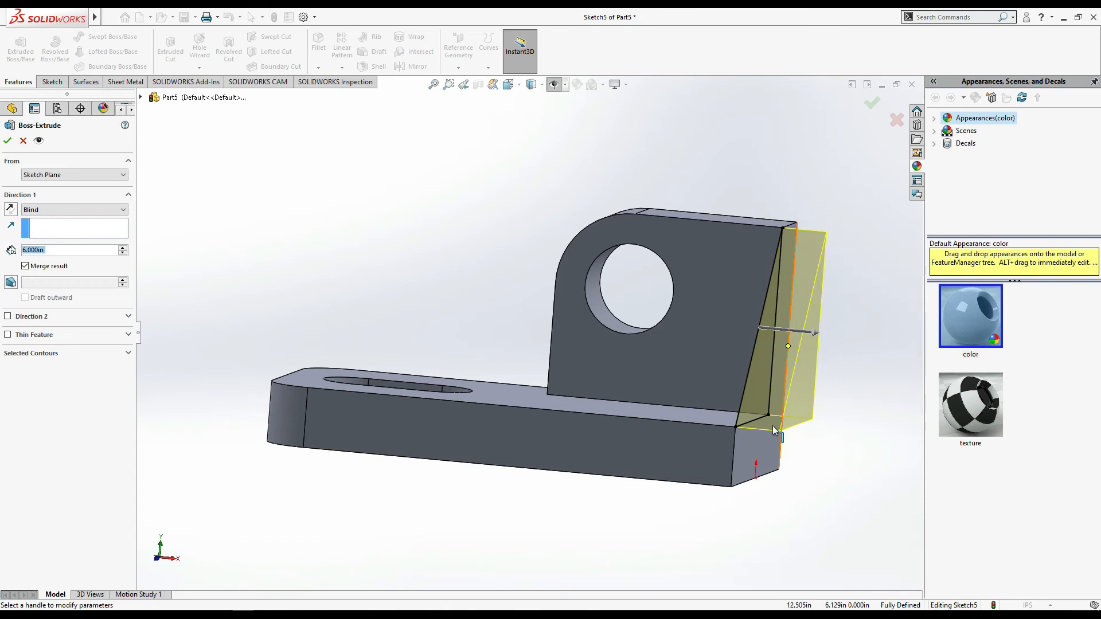
pyautogui.click(15, 213)
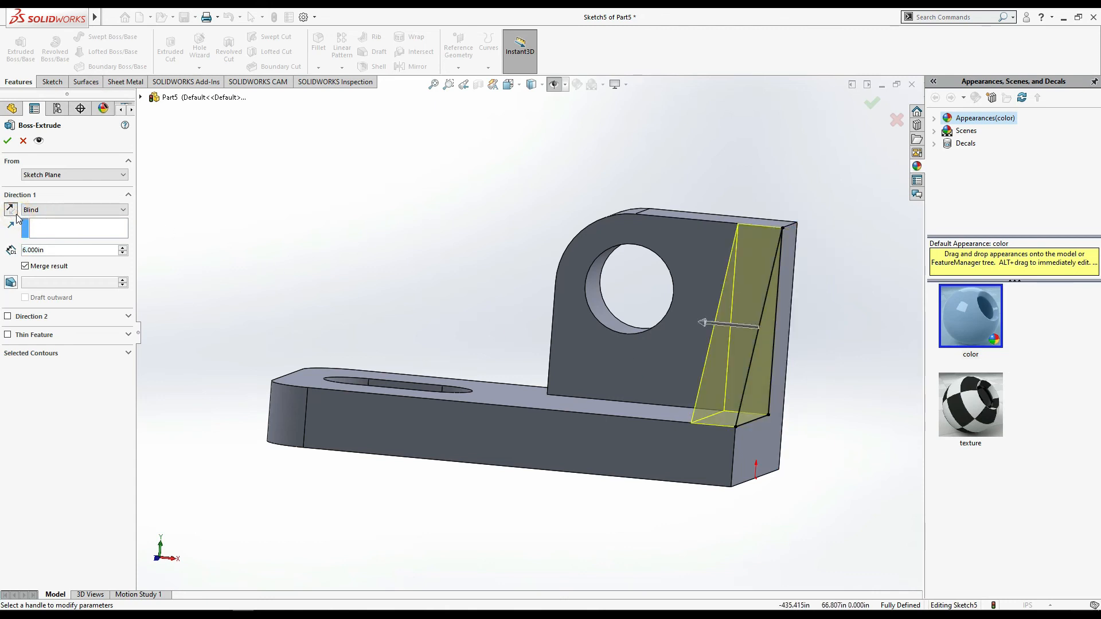
pyautogui.click(10, 138)
# Inspect the ribbed bracket and set the model to the isometric orientation that shows the slot and rib
pyautogui.moveTo(337, 233); pyautogui.dragTo(380, 289, button='middle')
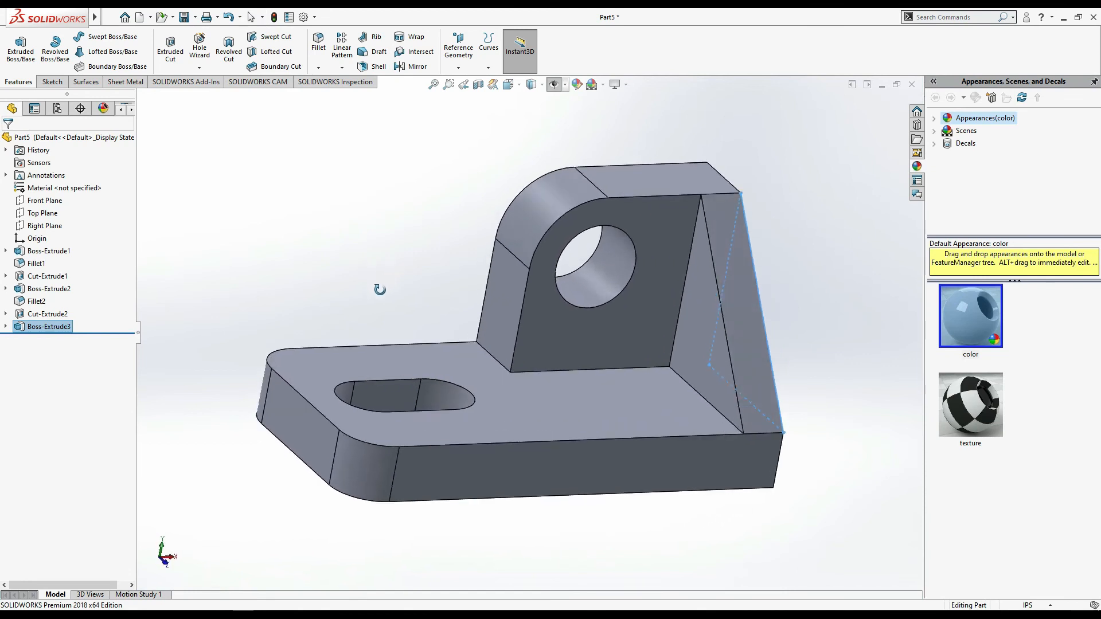
pyautogui.click(508, 84)
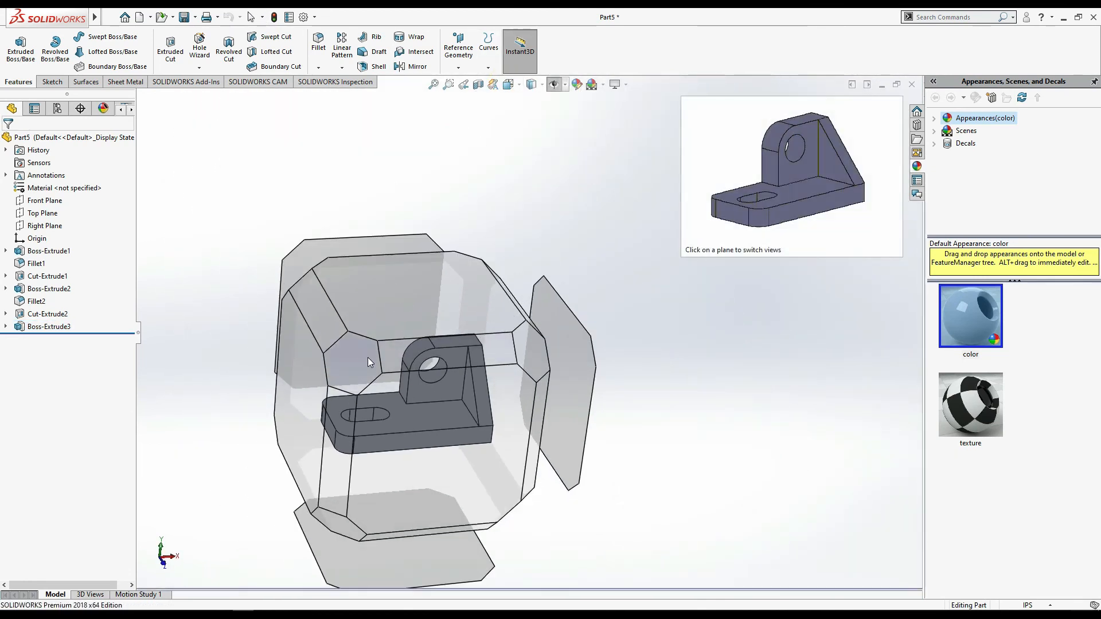
pyautogui.click(368, 357)
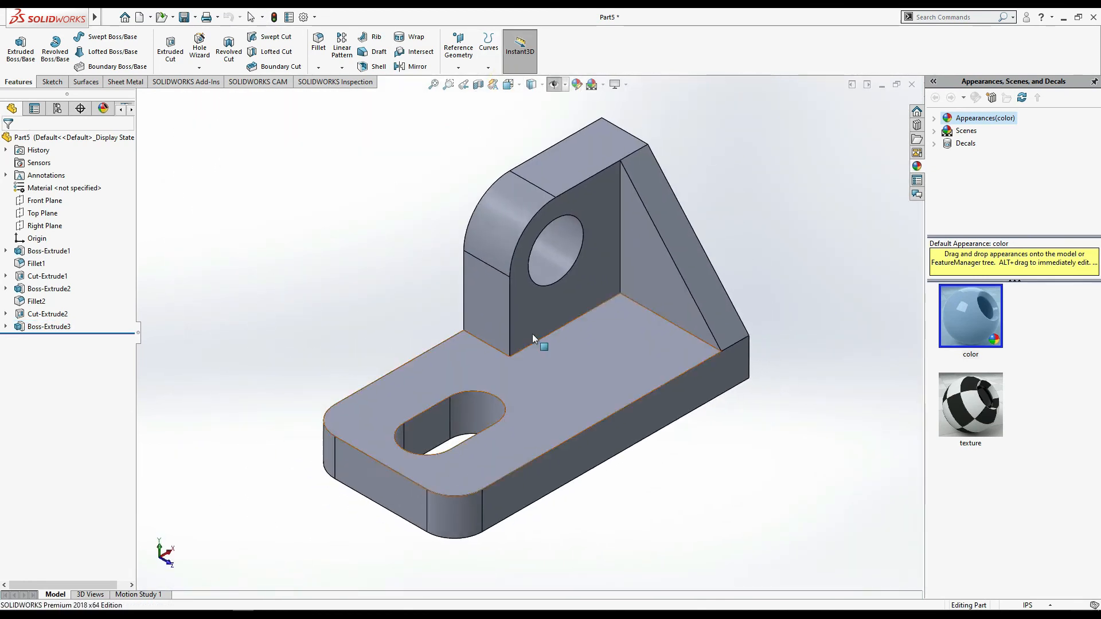
# Color the whole part pink with RGB 255, 156, 187
pyautogui.click(577, 84)
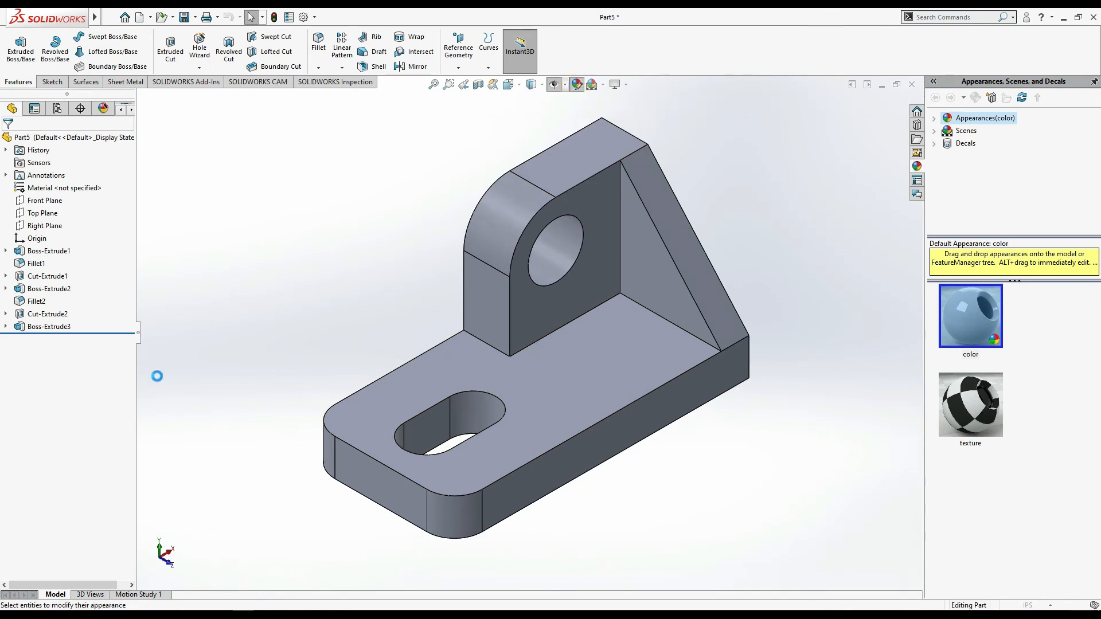
pyautogui.click(116, 425)
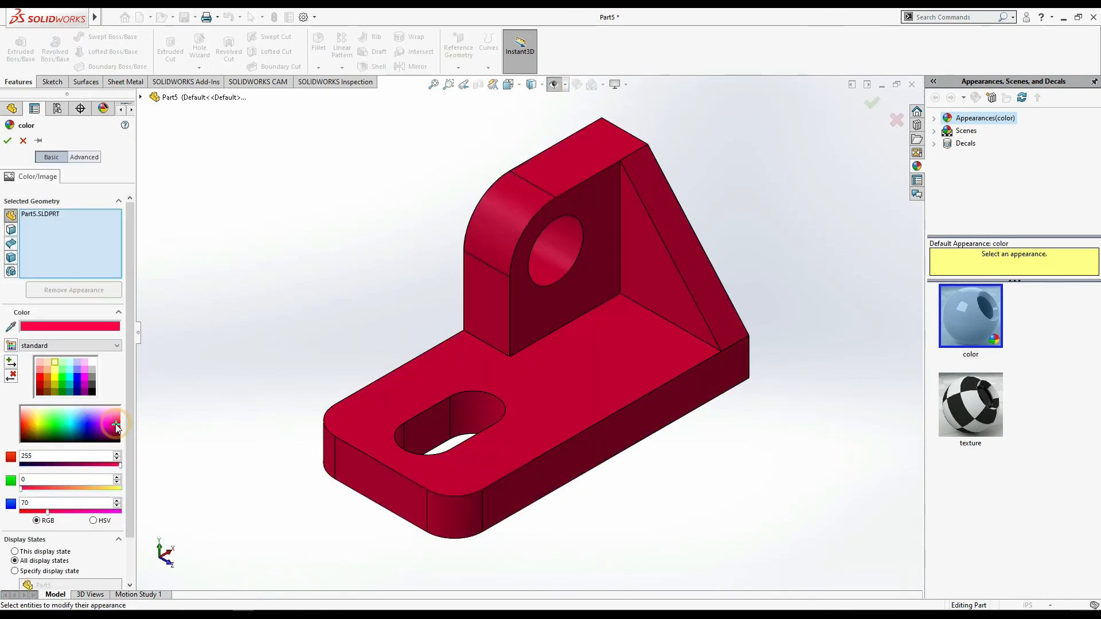
pyautogui.click(111, 416)
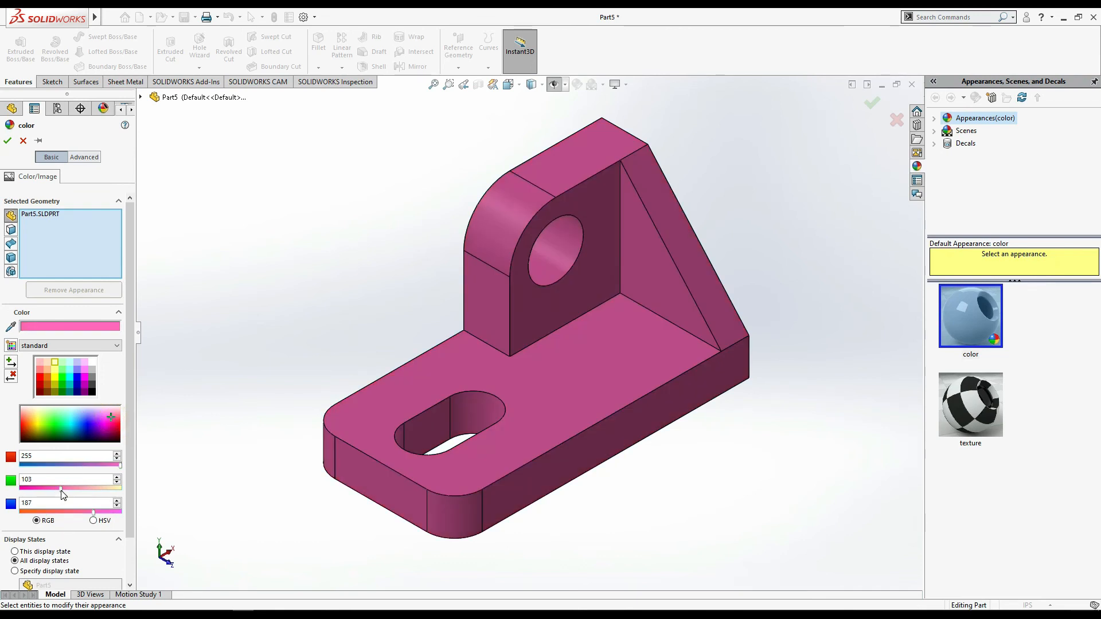
pyautogui.click(83, 489)
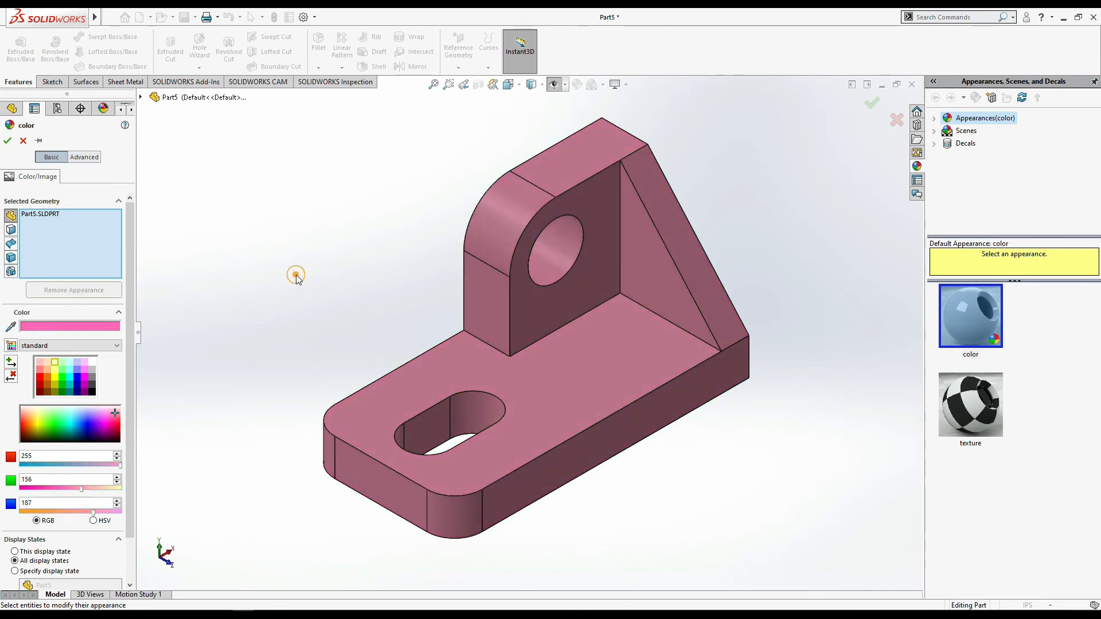
pyautogui.click(7, 141)
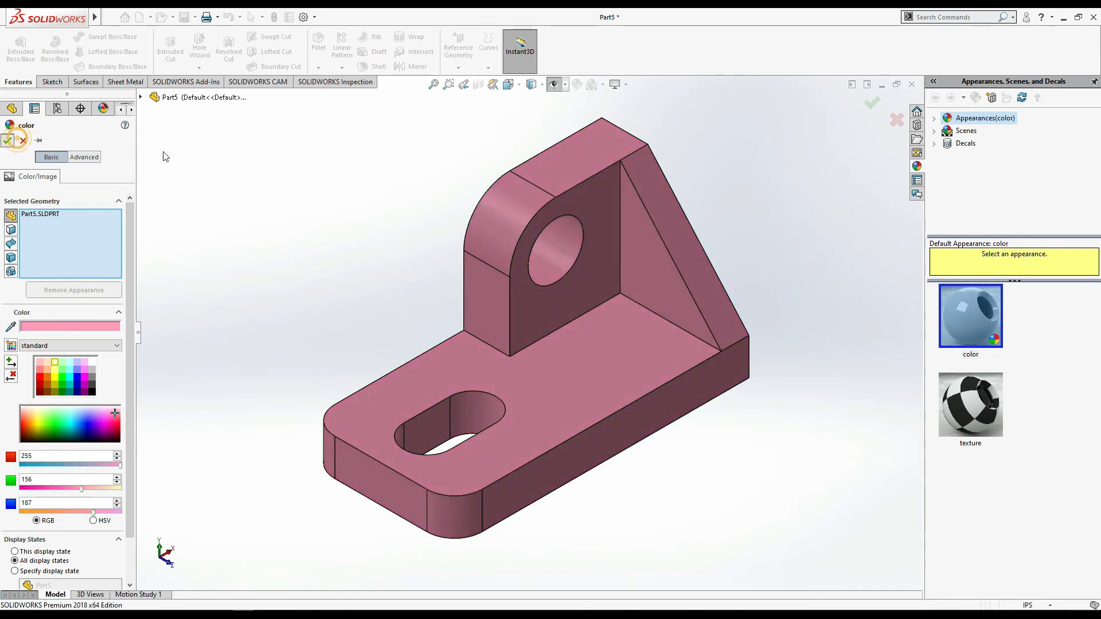
# Give the round hole's and the slot's inner faces a light grey appearance and compare the bracket with the PDF drawing
pyautogui.click(567, 248)
pyautogui.keyDown('ctrl'); pyautogui.click(465, 410); pyautogui.keyUp('ctrl')
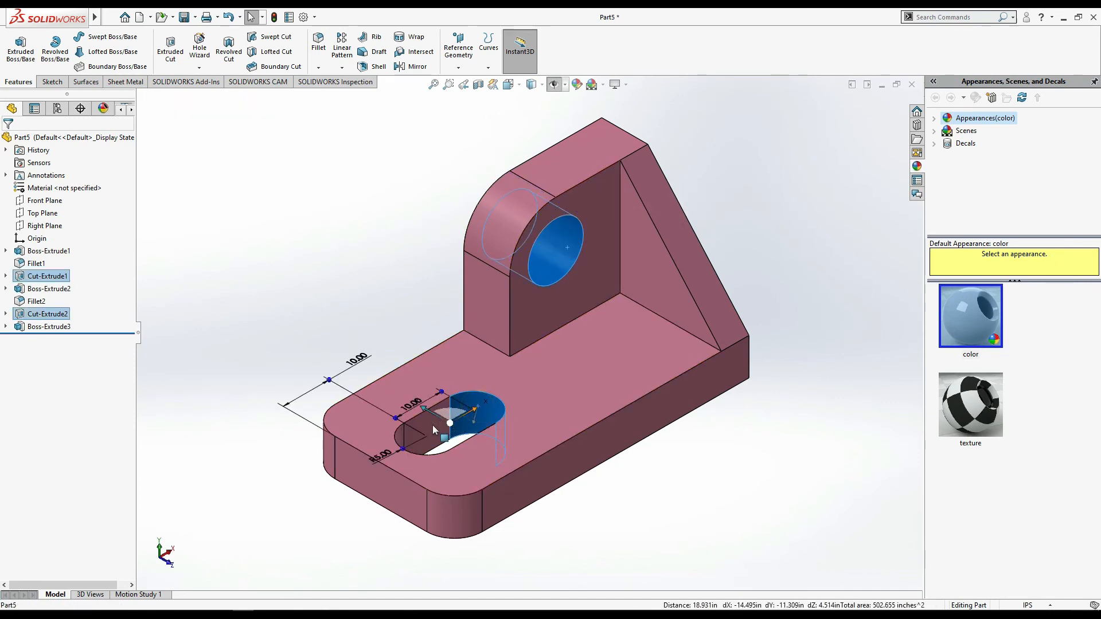
pyautogui.keyDown('ctrl'); pyautogui.click(433, 429); pyautogui.keyUp('ctrl')
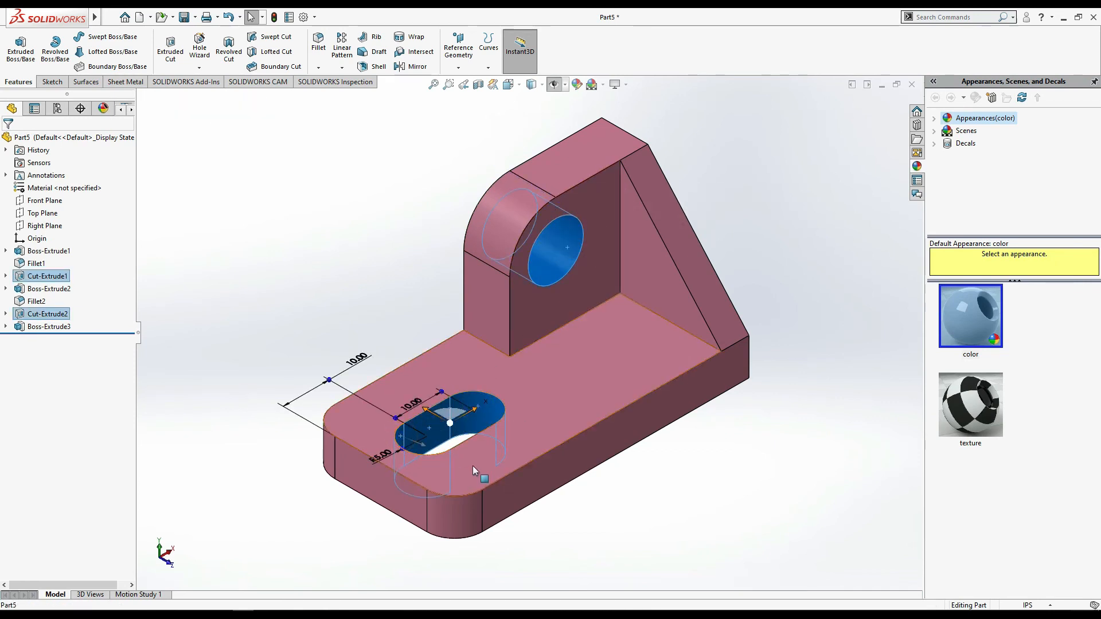
pyautogui.click(576, 84)
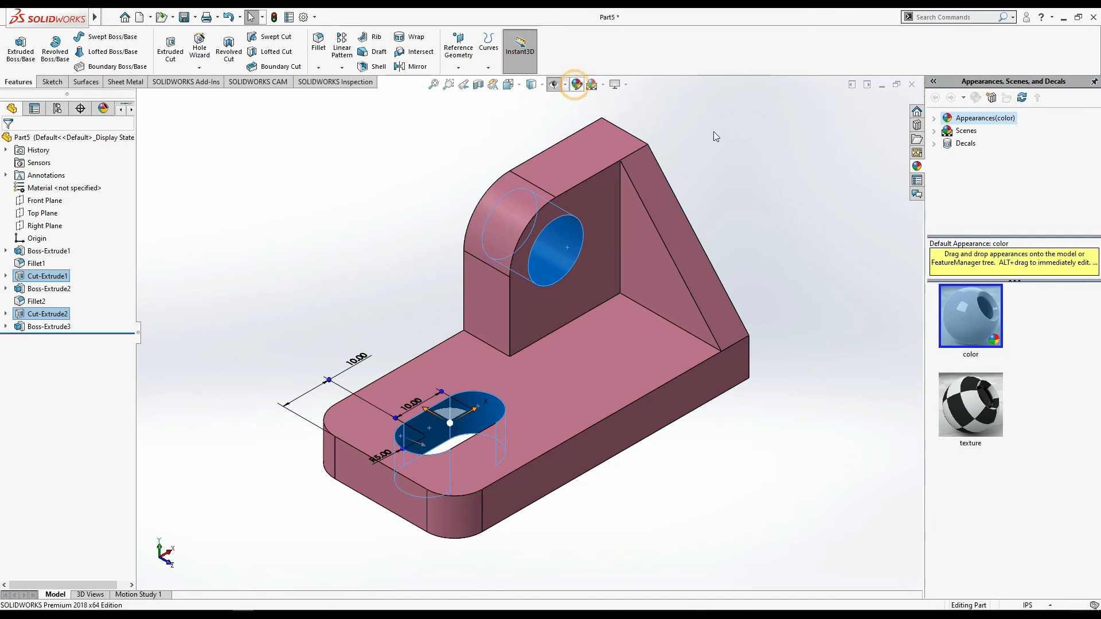
pyautogui.click(22, 141)
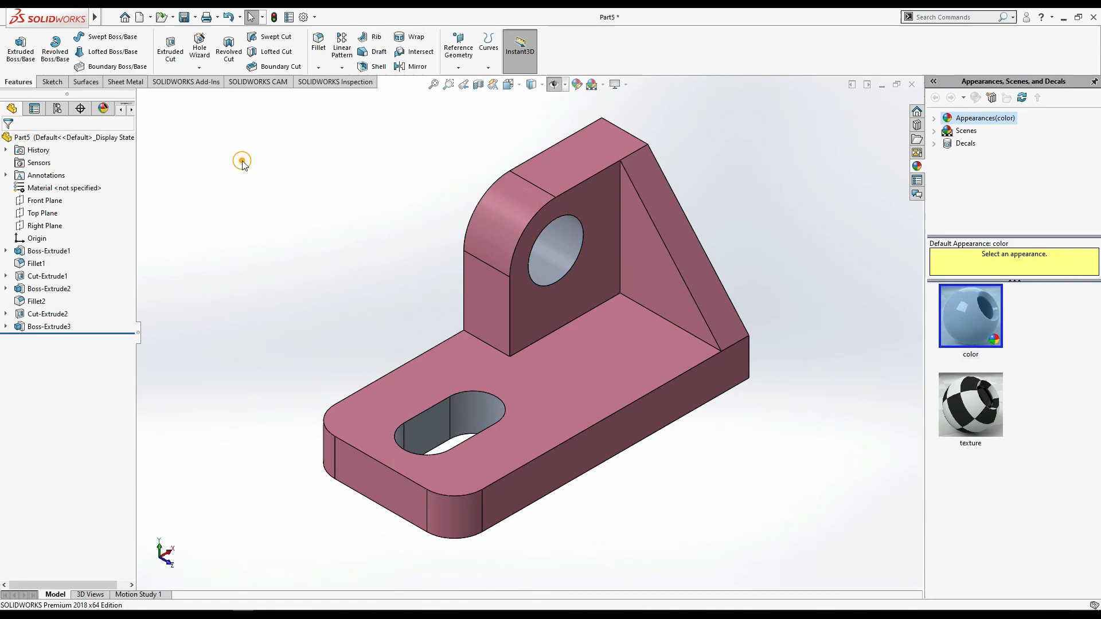
pyautogui.hotkey('alt', 'Tab')
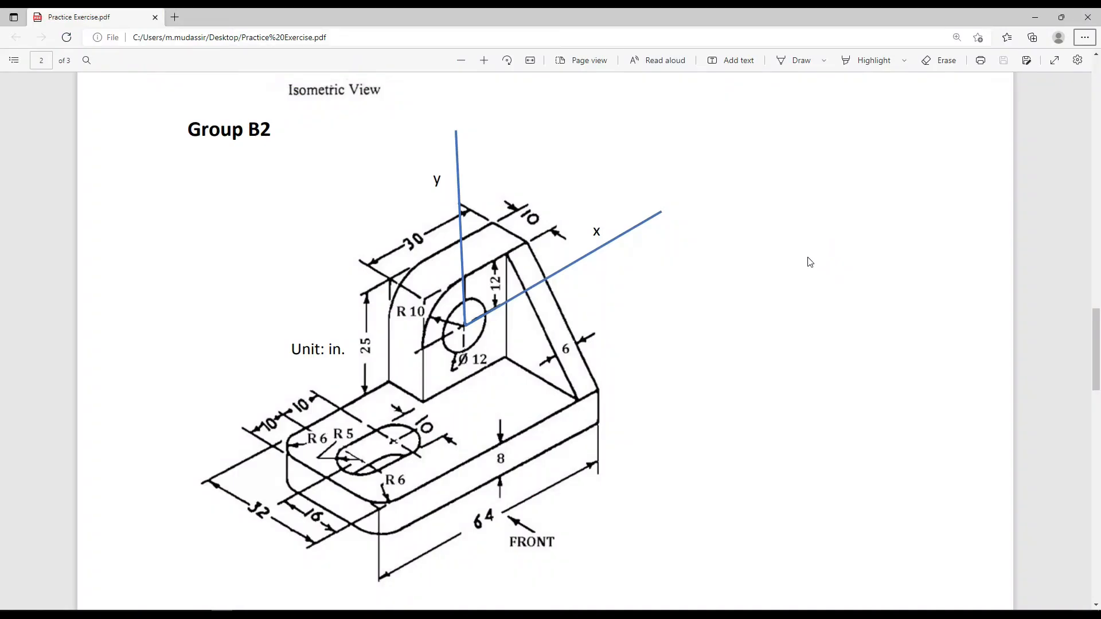
pyautogui.hotkey('alt', 'Tab')
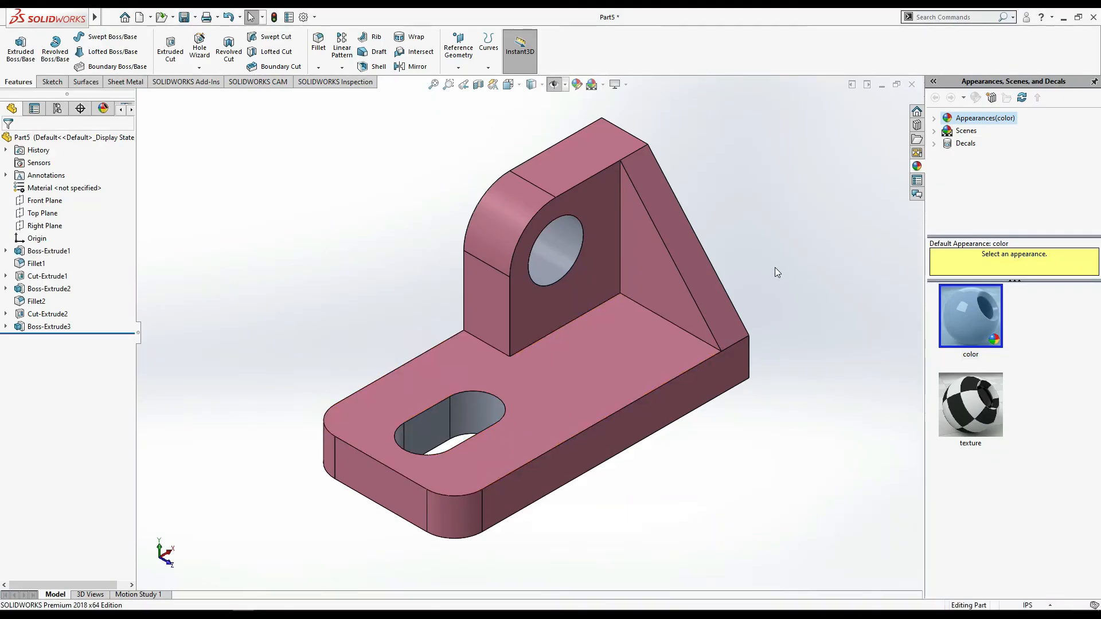